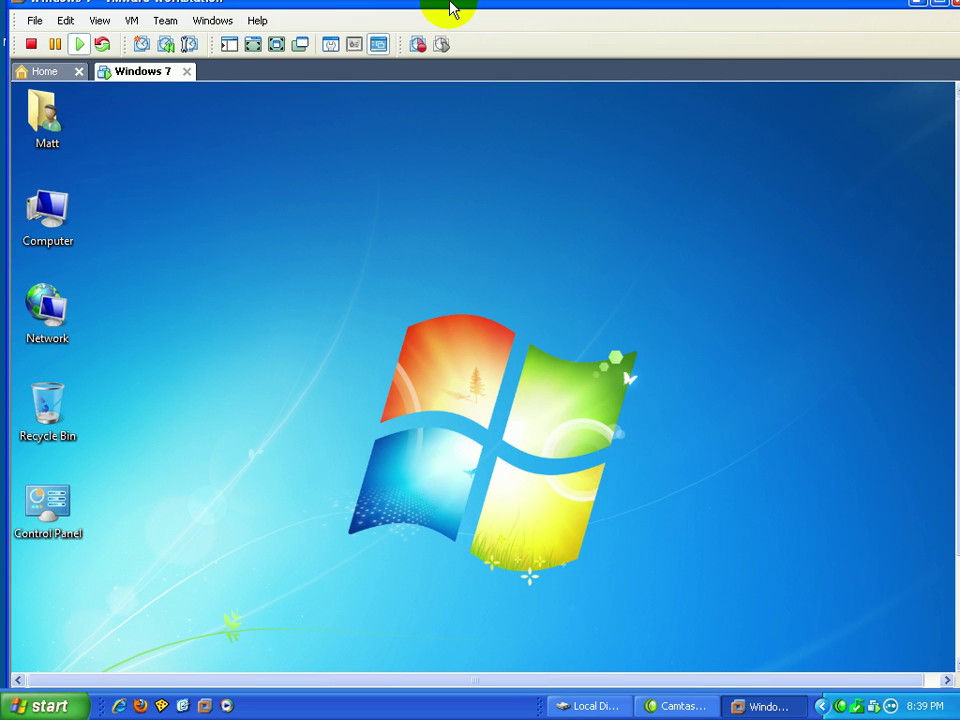
Step: Show the Windows 7 virtual machine in full screen and open filehippo.com in its Internet Explorer browser
click(276, 45)
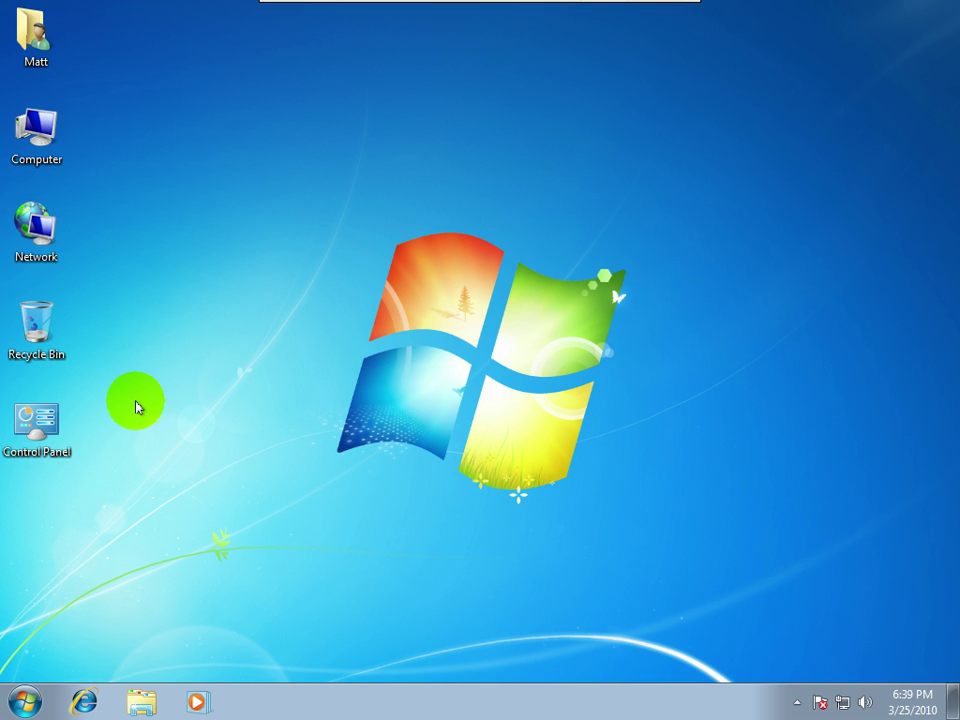
click(84, 700)
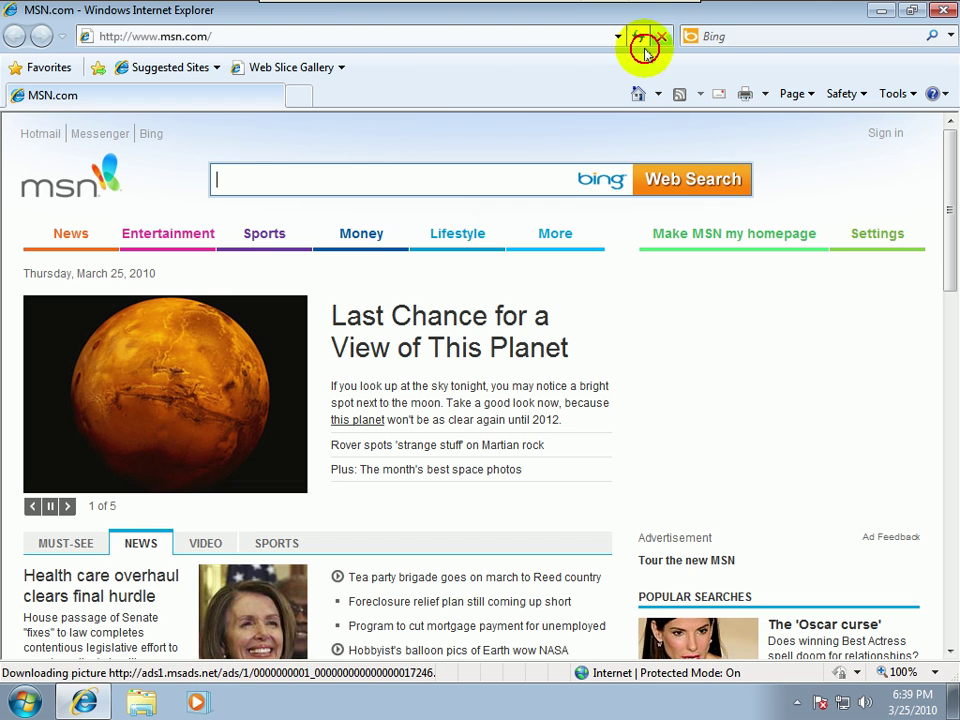
click(333, 38)
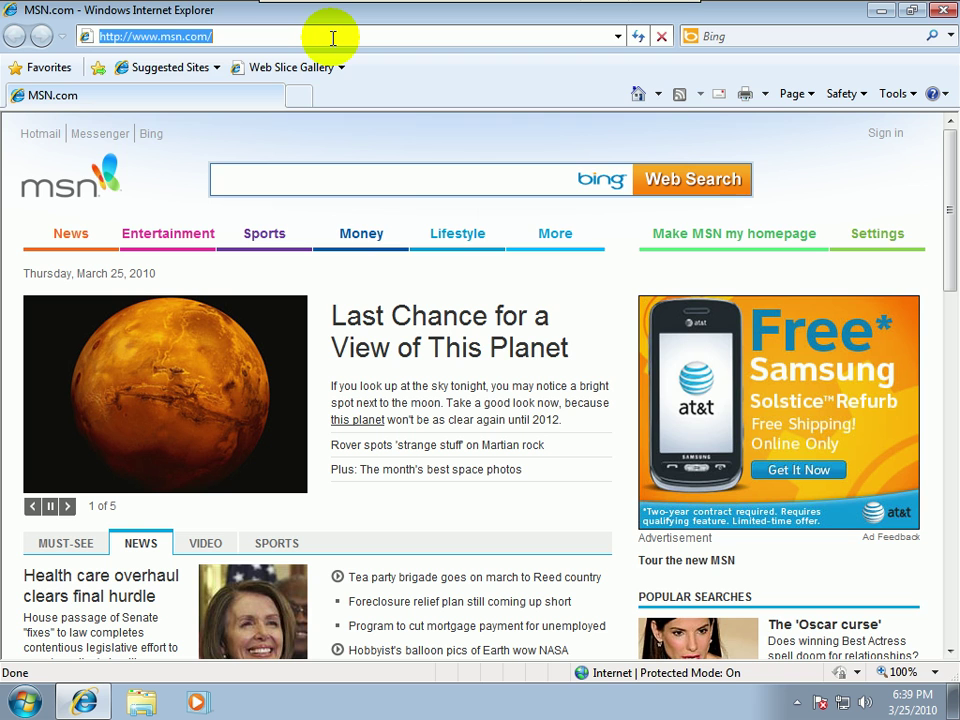
text(filehippo.com)
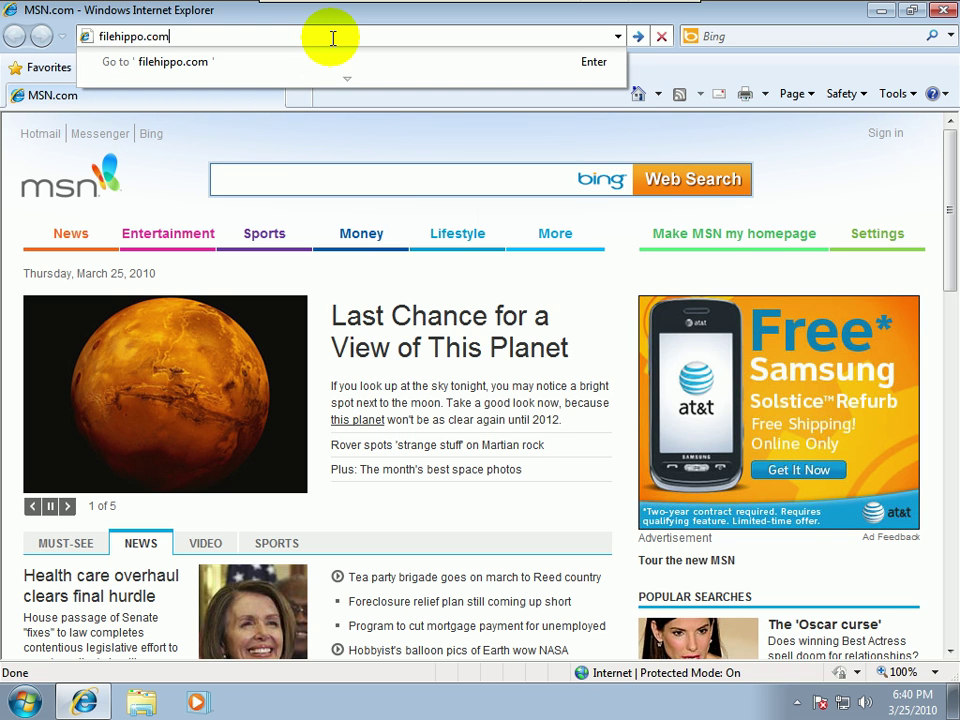
key(Return)
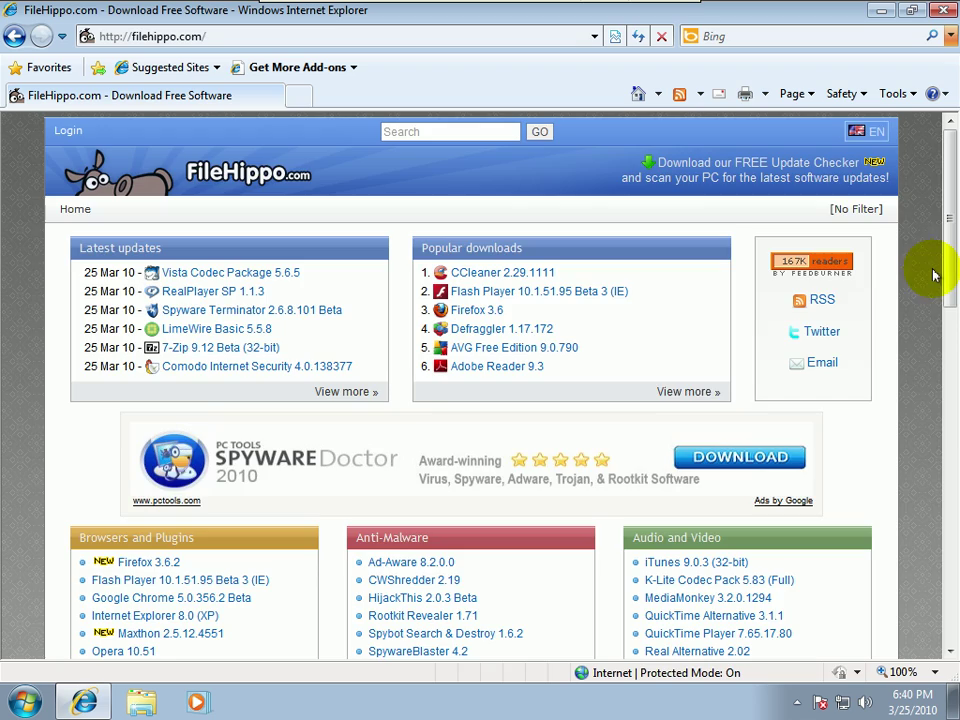
Step: Open the Google Desktop page from the FileHippo home page listing and start its download
drag(945, 262, 920, 432)
click(770, 457)
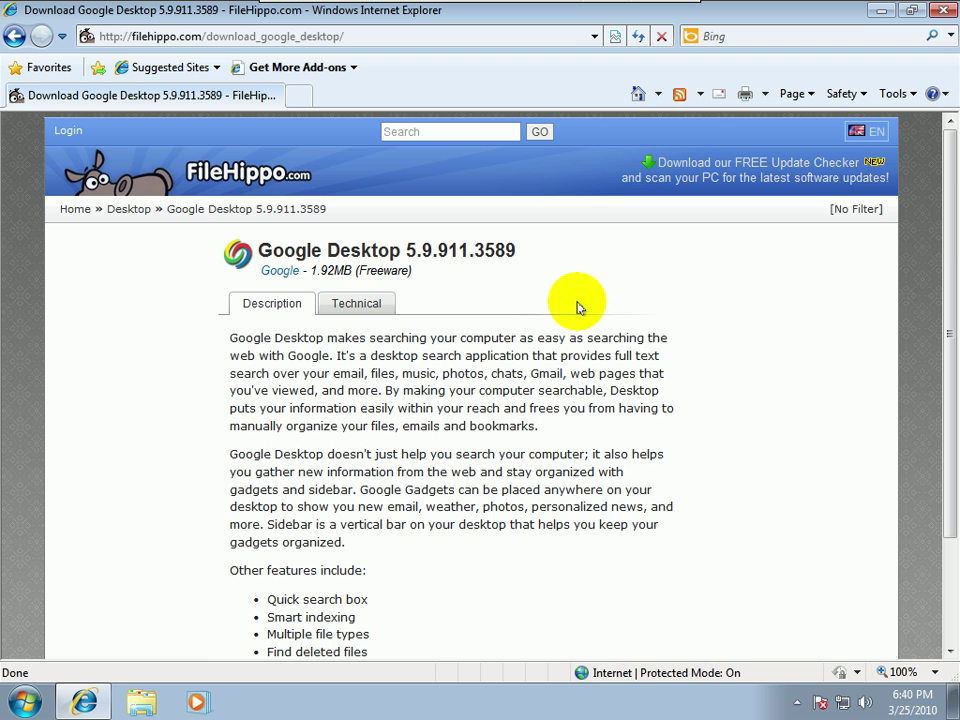
click(814, 259)
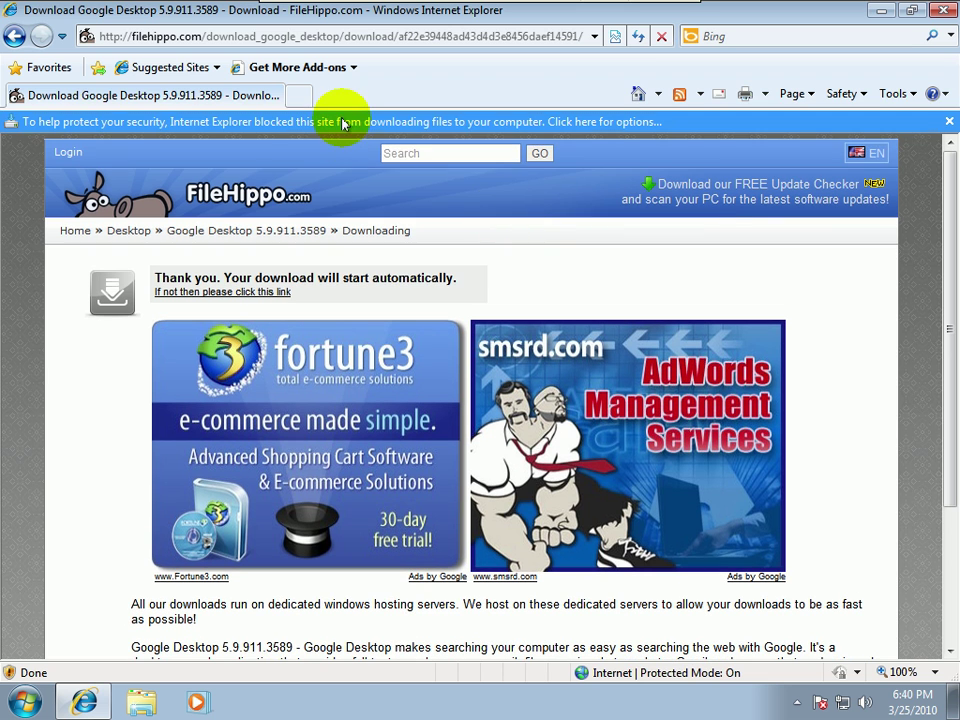
Step: Permit the blocked file download, save GoogleDesktopSetup to the Desktop, and close the finished download dialog
click(343, 121)
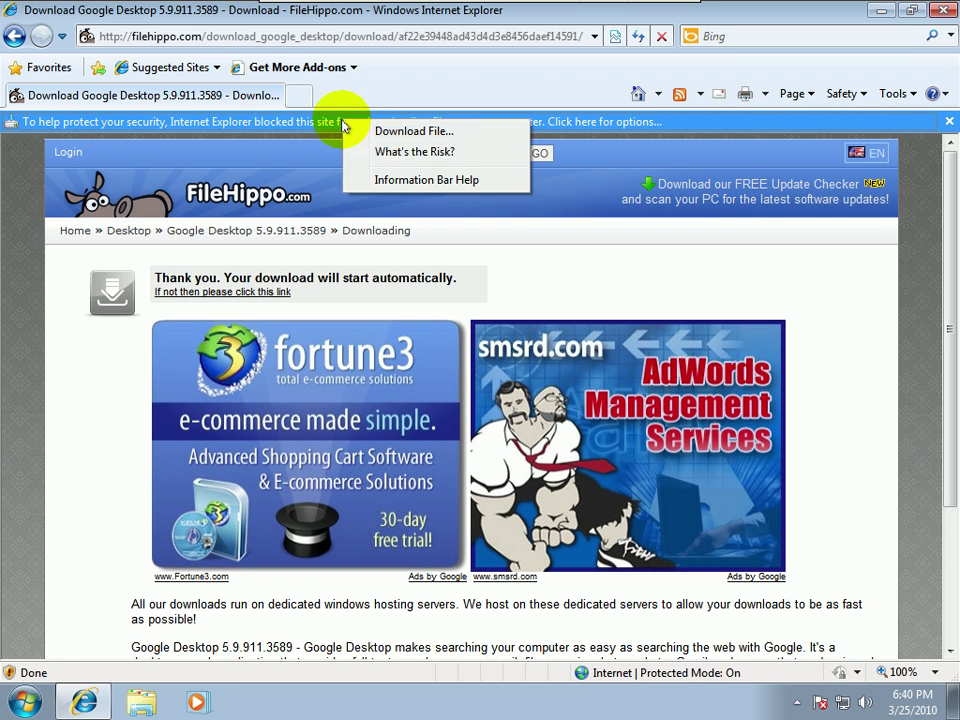
click(362, 131)
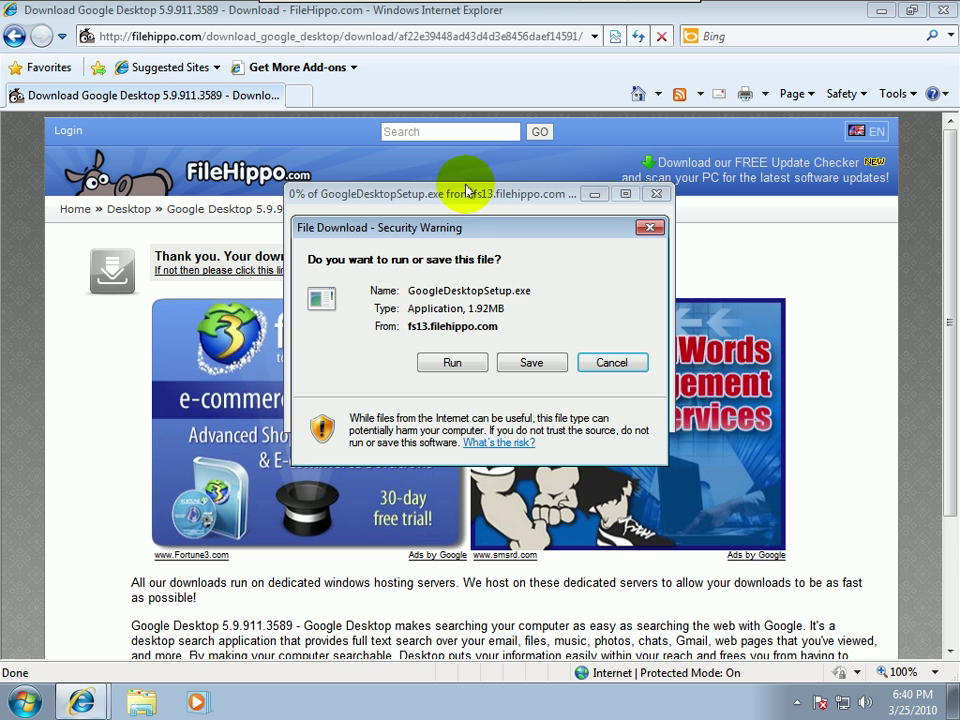
click(553, 364)
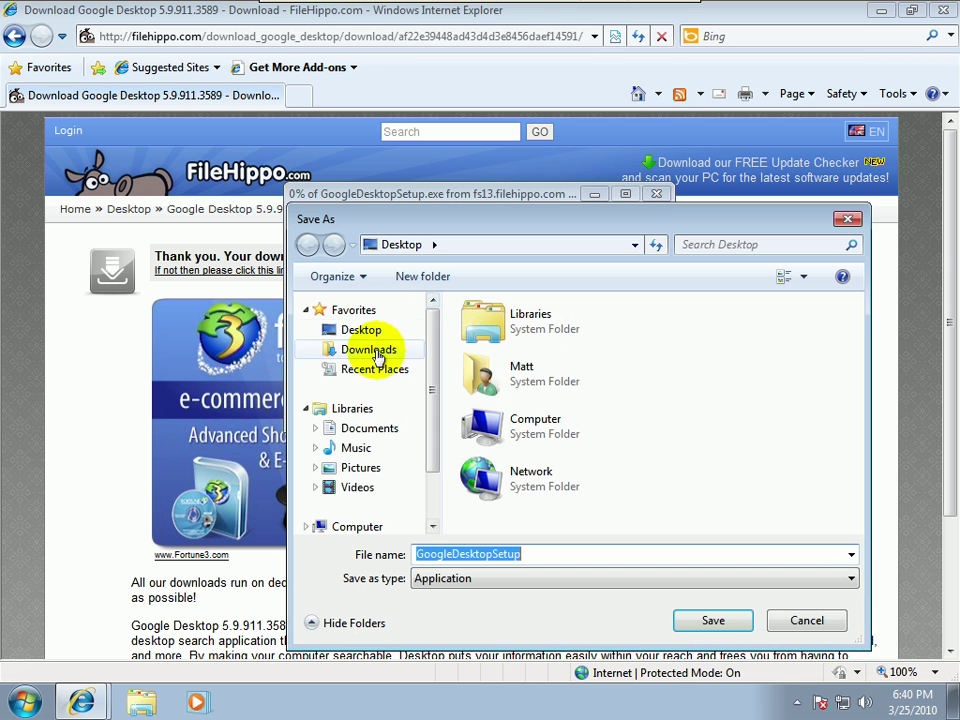
click(697, 628)
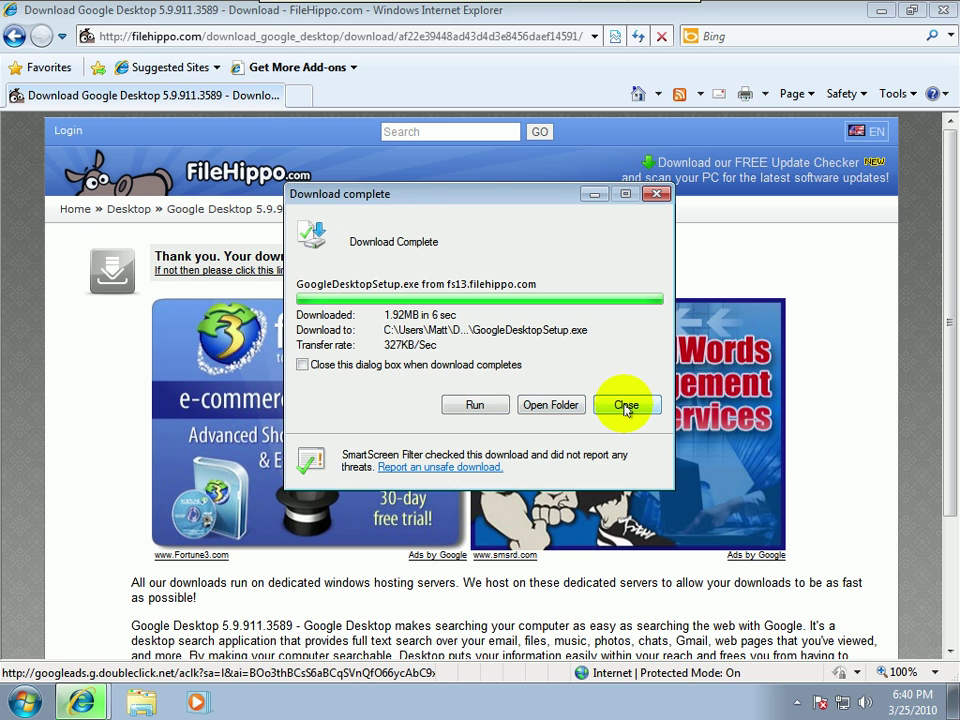
click(625, 407)
Step: Go to google.com in the current browser tab
click(505, 38)
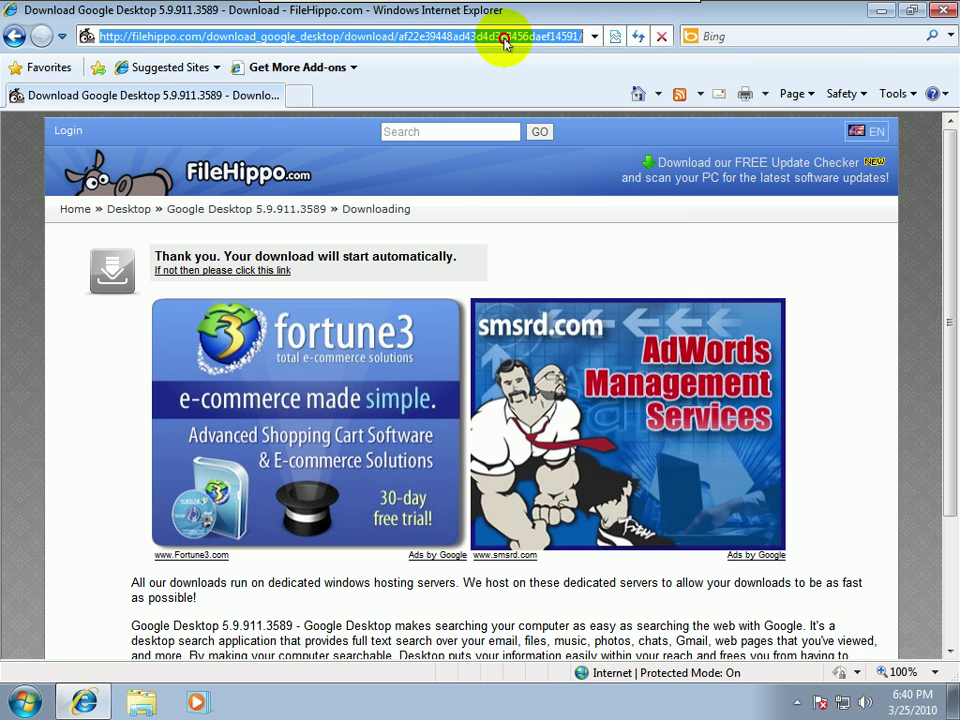
text(goog)
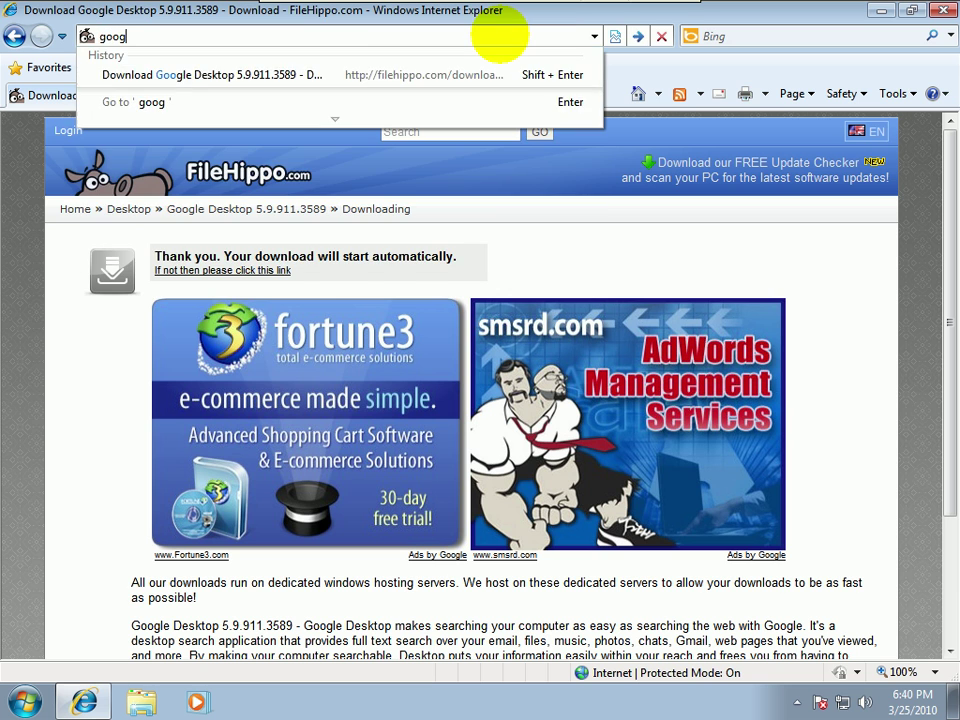
text(le.com)
key(Return)
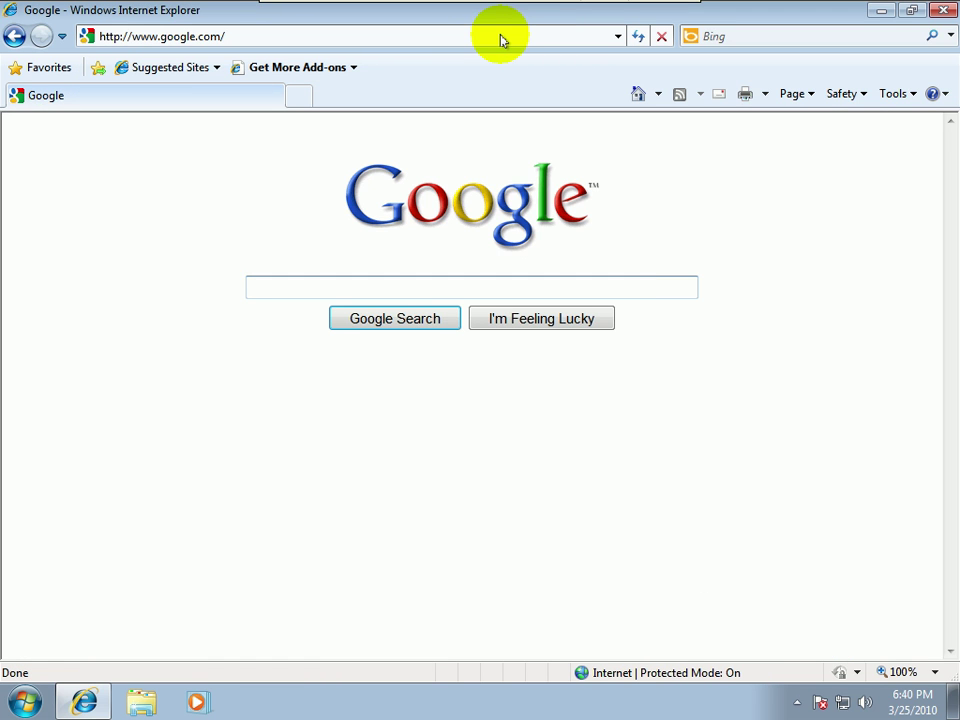
text(file)
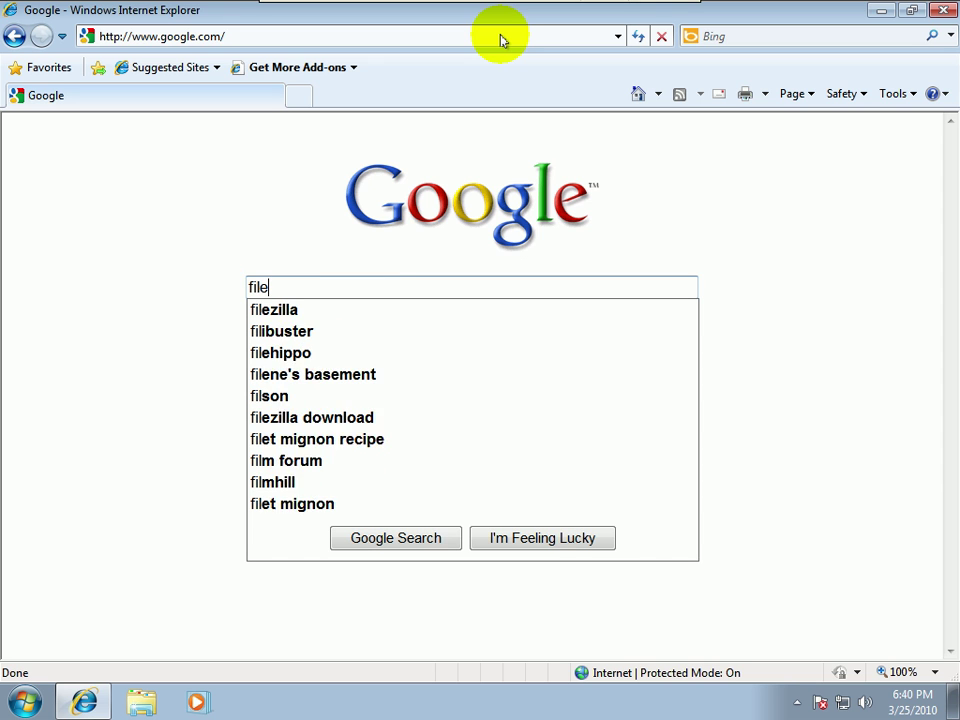
key(BackSpace)
key(BackSpace)
key(BackSpace)
key(BackSpace)
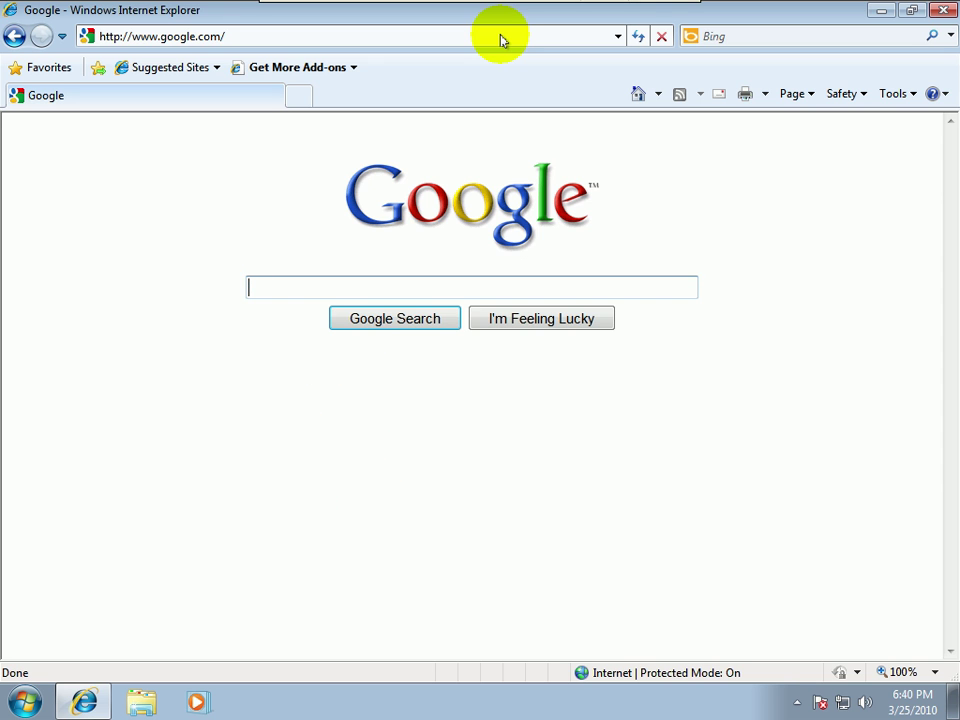
text(pro)
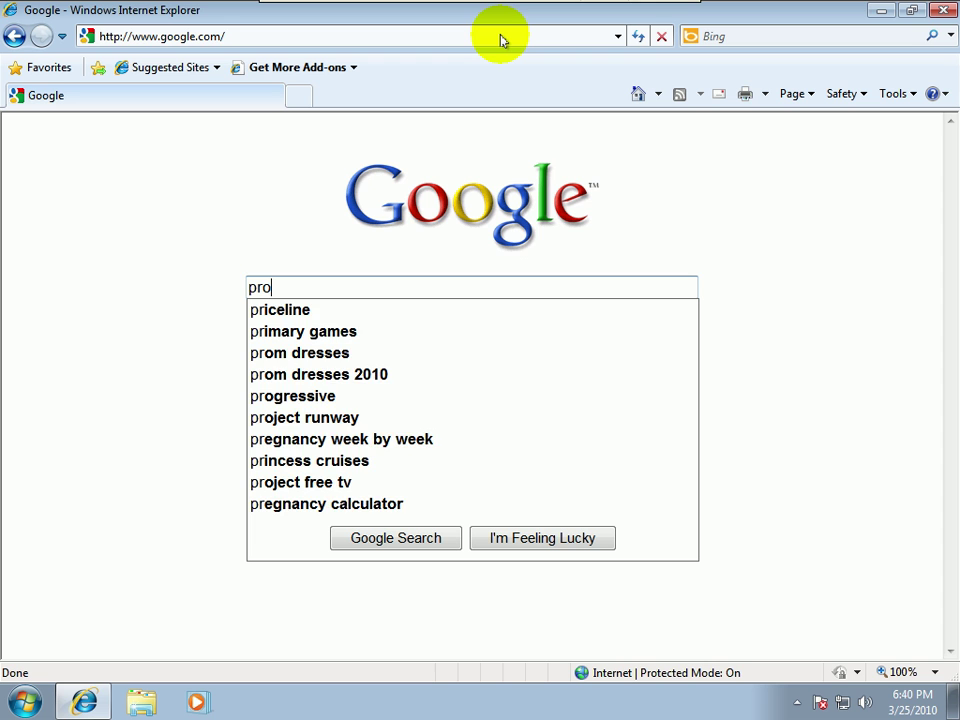
key(BackSpace)
Step: Search Google for "filemon" and reach the Process Monitor page through the FileMon for Windows result
text(f)
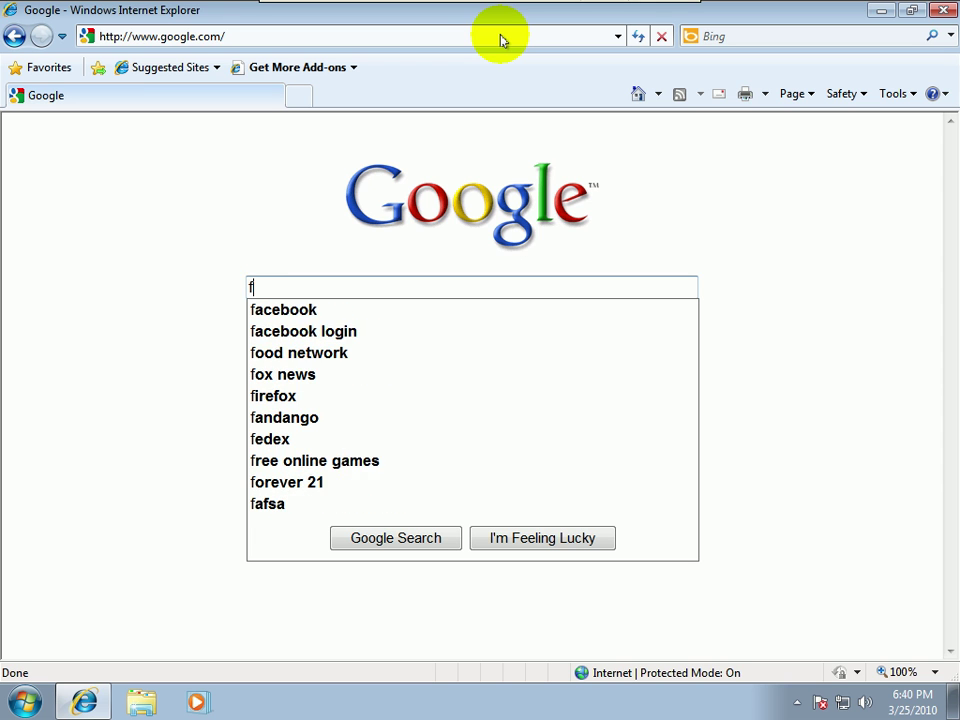
text(ilemon)
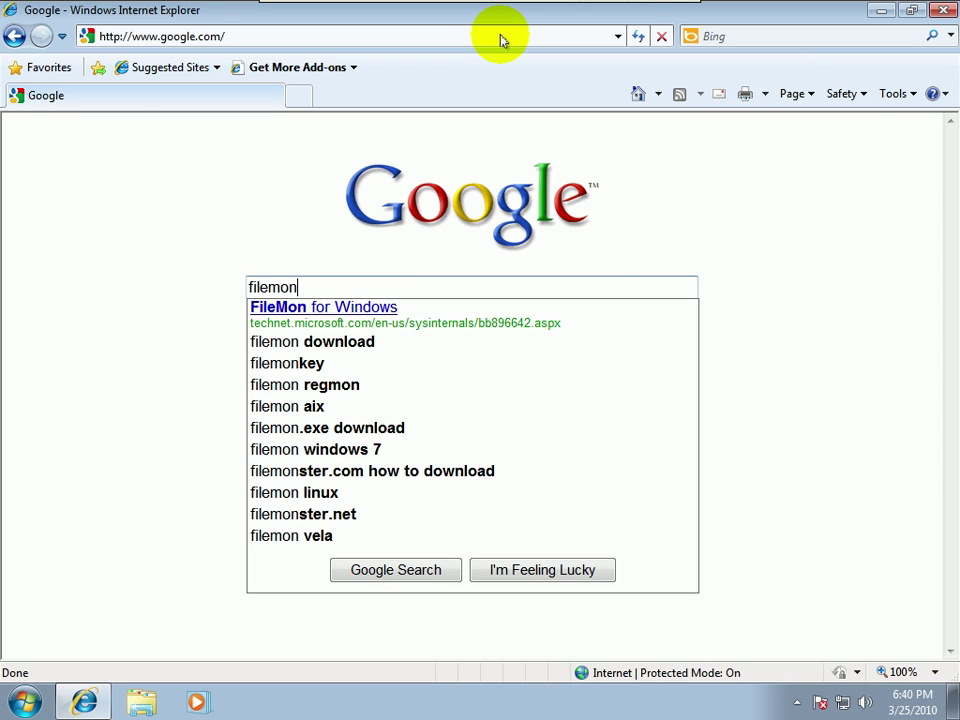
key(Return)
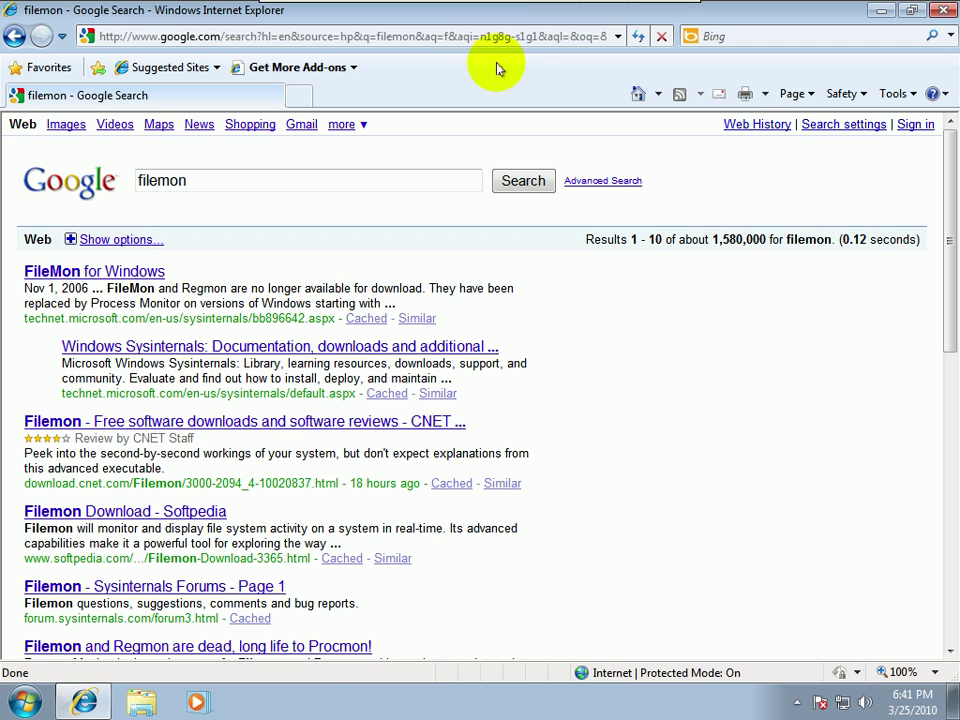
click(94, 274)
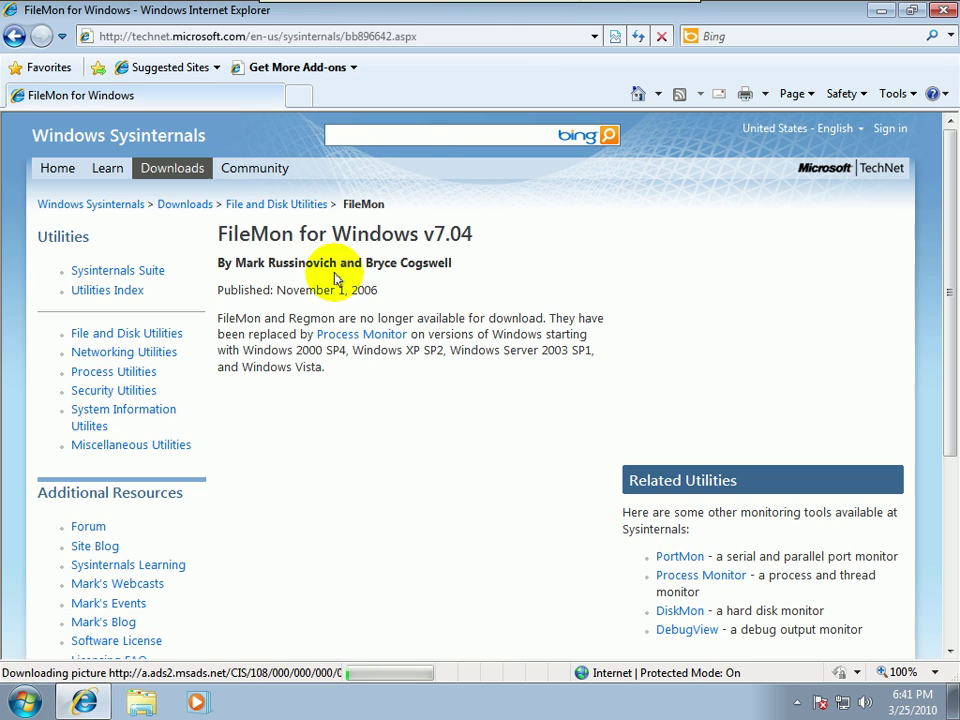
click(355, 337)
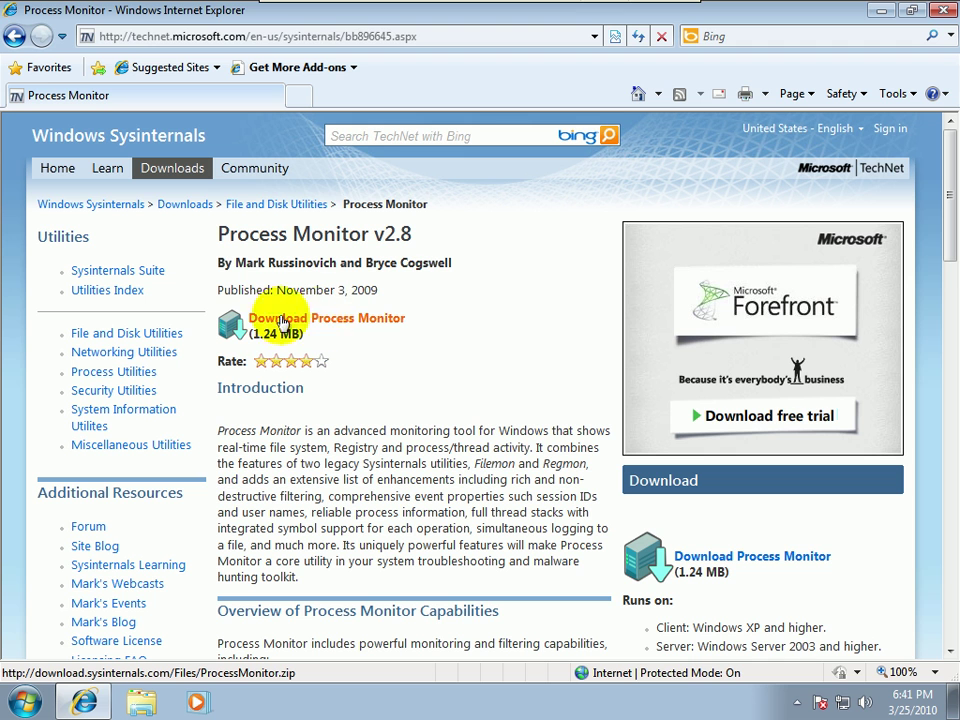
Step: Download Process Monitor from its Sysinternals page and save the ProcessMonitor zip file to the Desktop
click(323, 320)
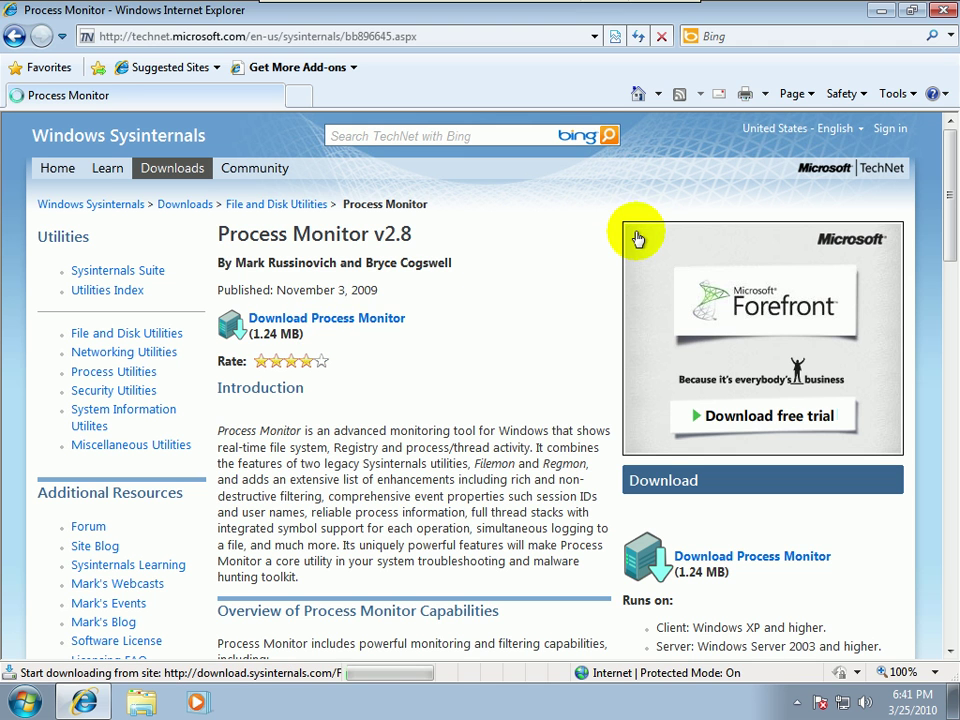
click(545, 358)
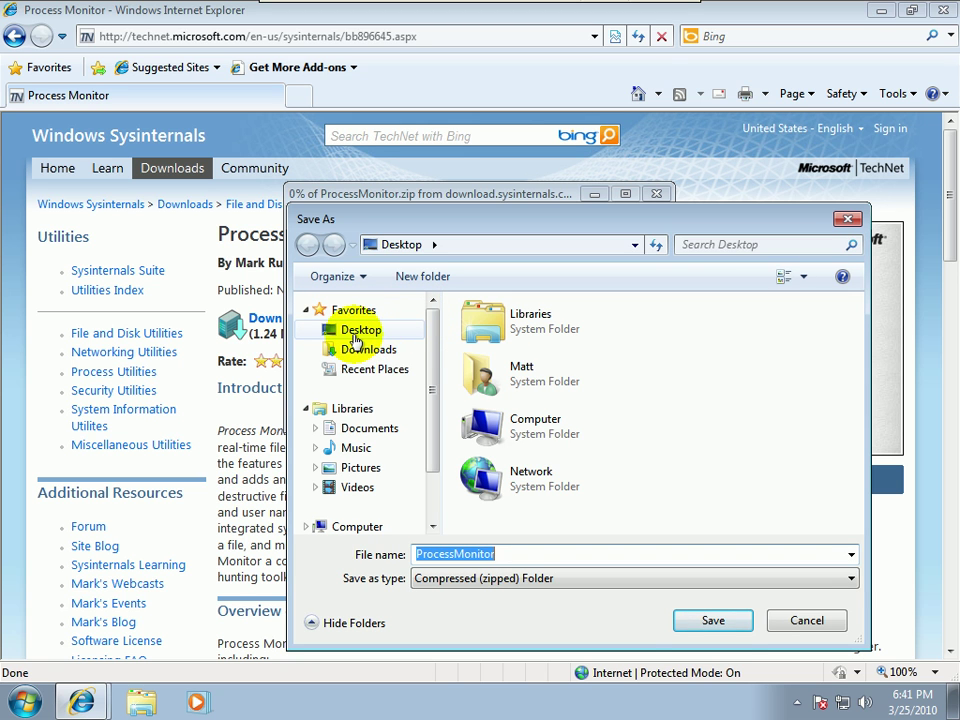
click(705, 622)
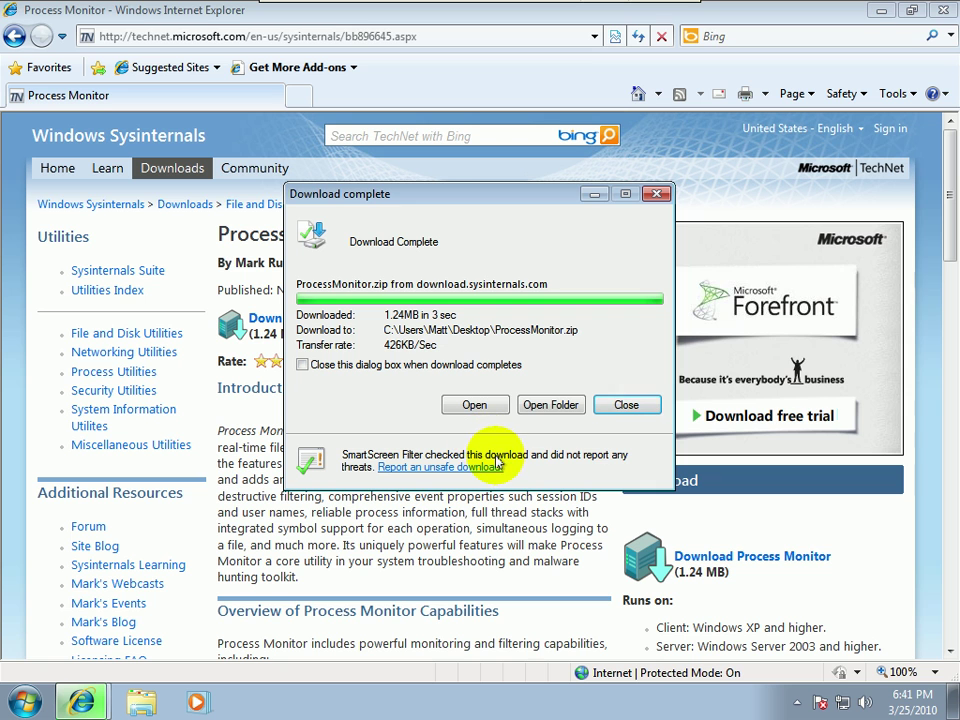
Step: Open the downloaded ProcessMonitor archive, allowing Windows Explorer to open it, and minimize the browser window
click(475, 403)
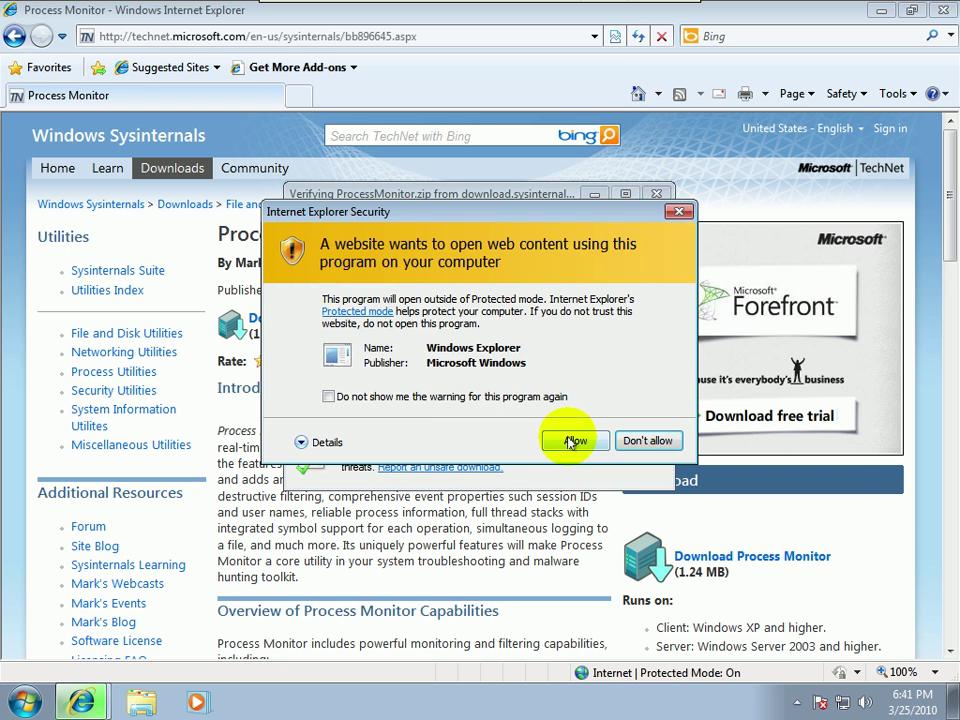
click(572, 440)
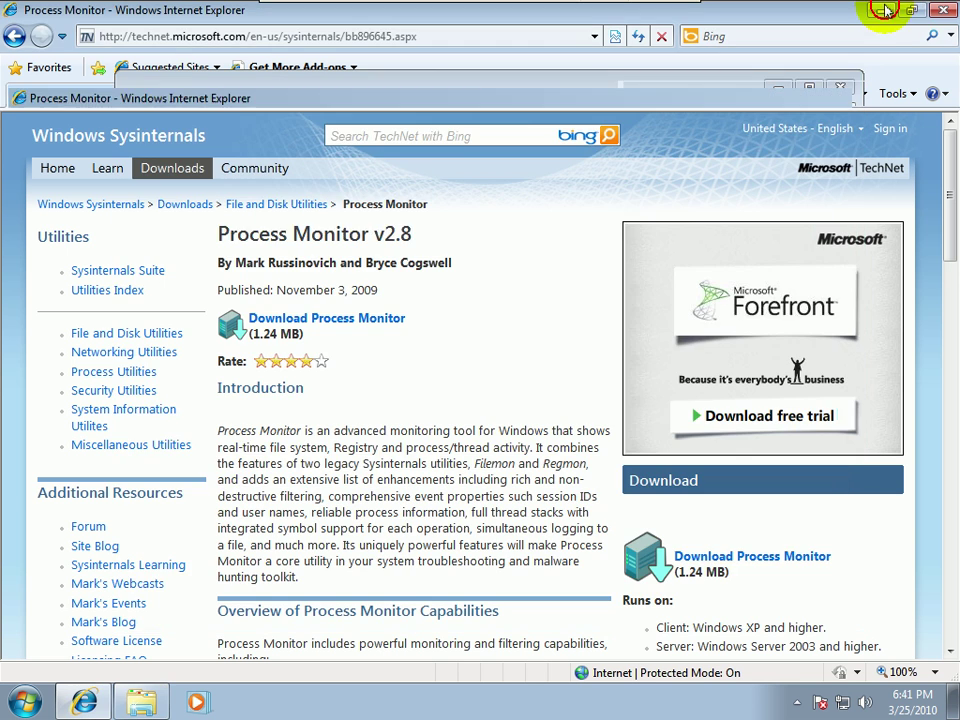
click(881, 10)
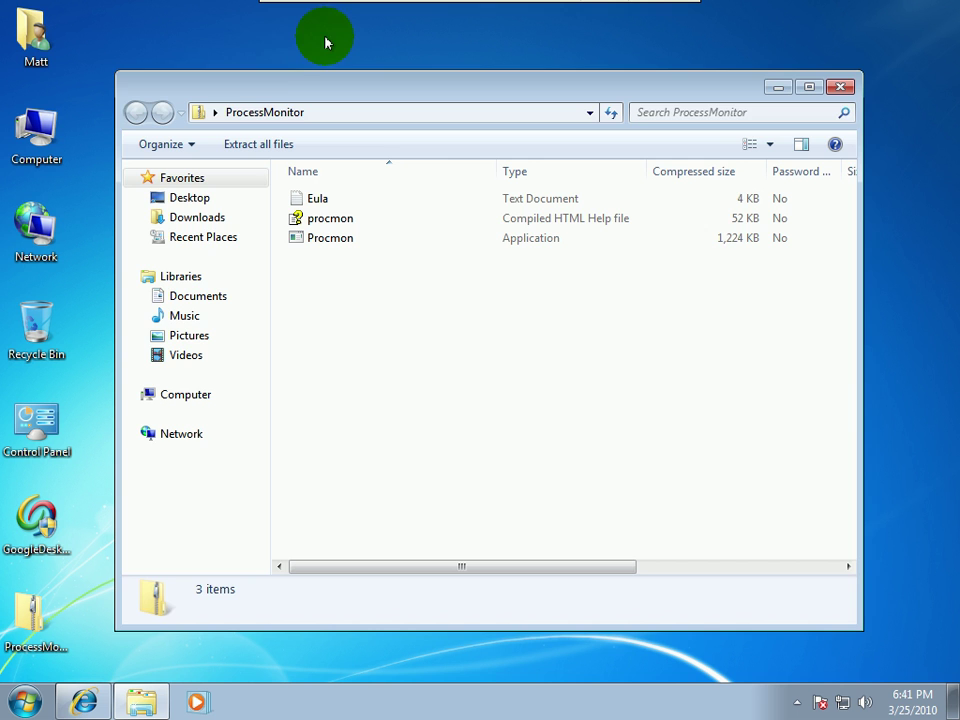
Step: Copy the Procmon application from the ProcessMonitor archive to the desktop and close the archive window
drag(236, 83, 555, 62)
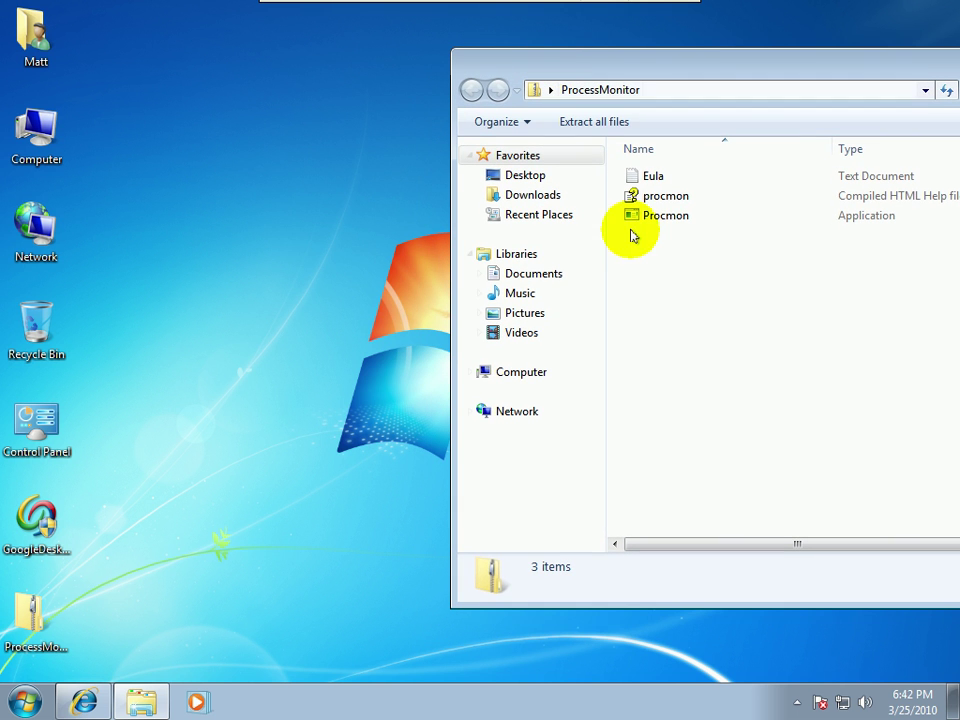
drag(675, 226, 168, 143)
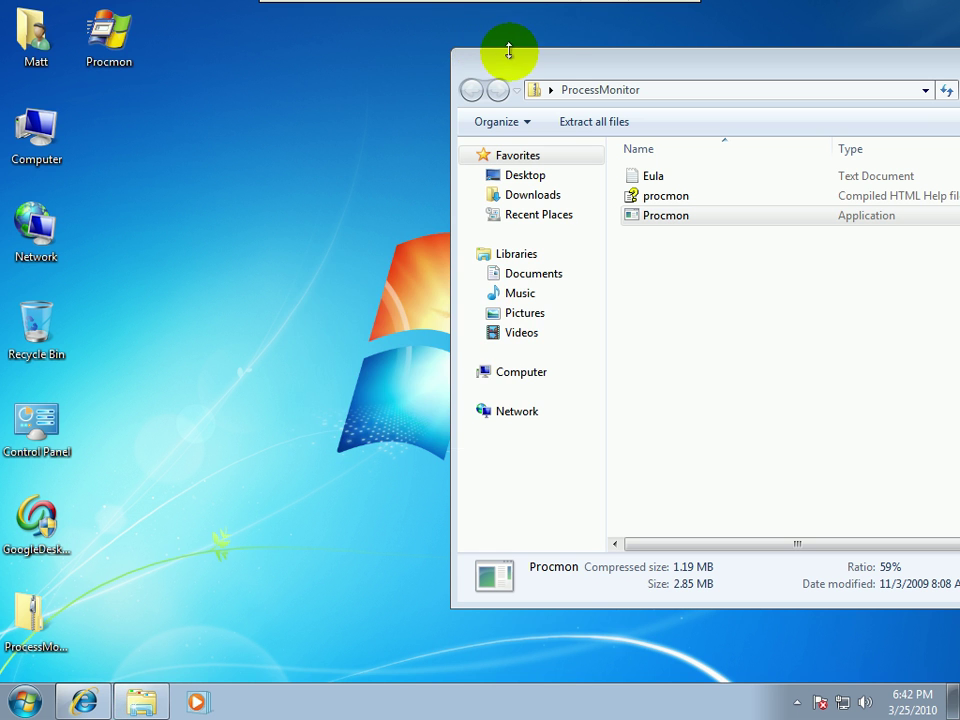
drag(572, 71, 146, 135)
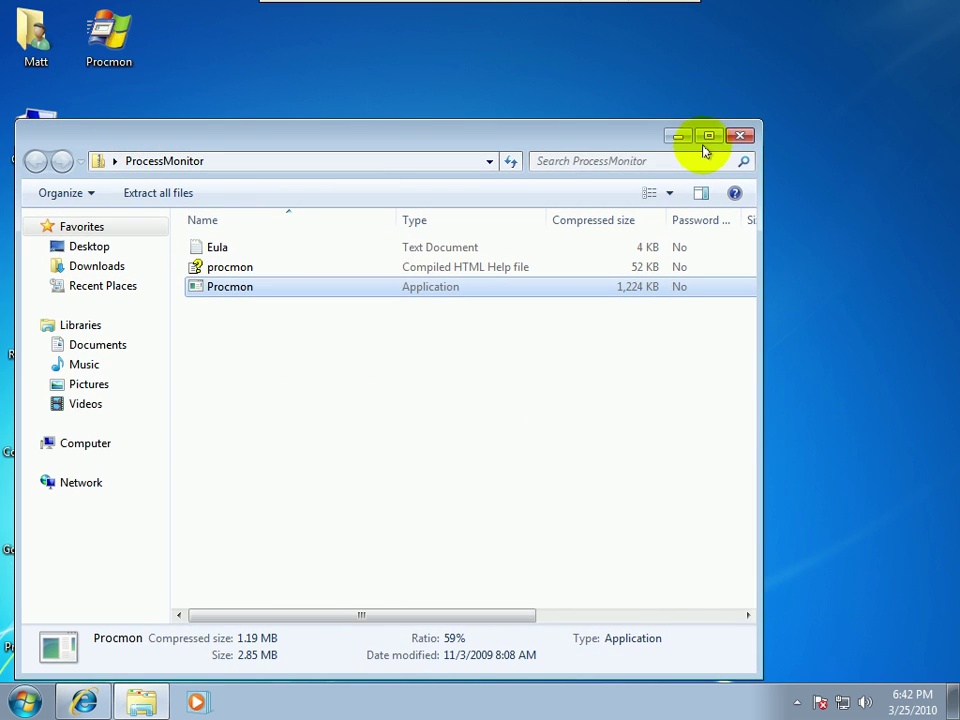
click(739, 137)
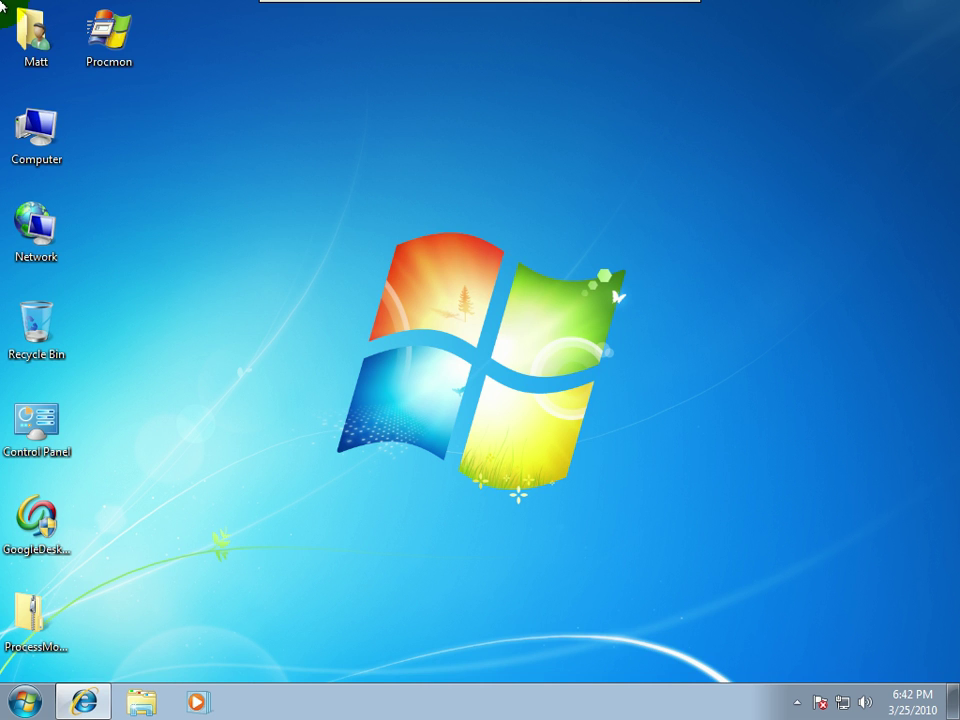
Step: Move the Procmon icon to an empty area of the desktop, apart from the other icons
drag(100, 28, 168, 320)
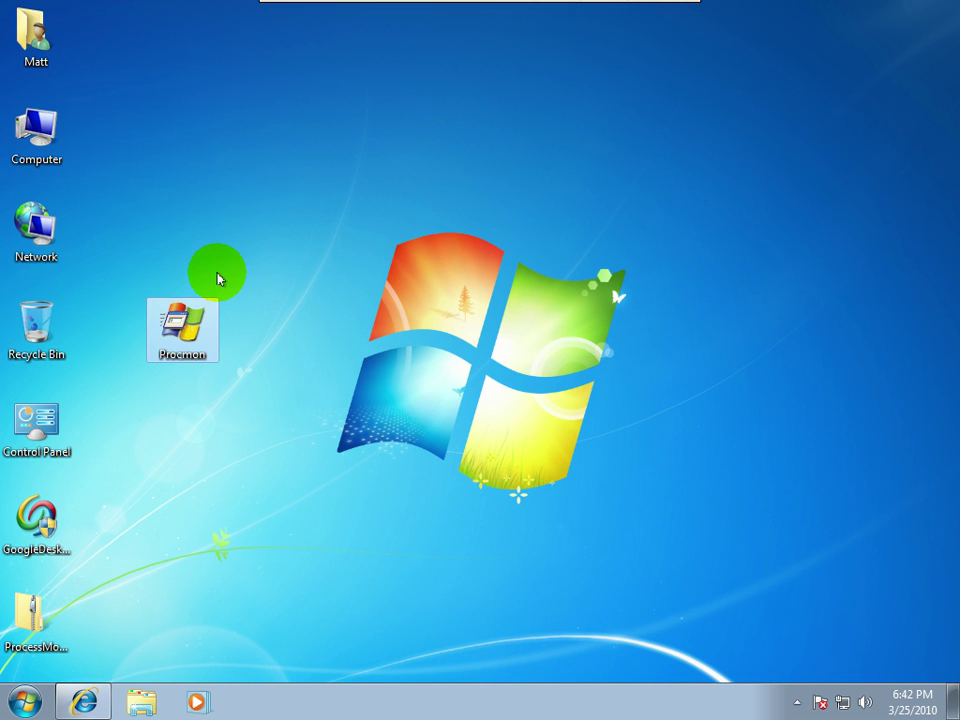
click(221, 239)
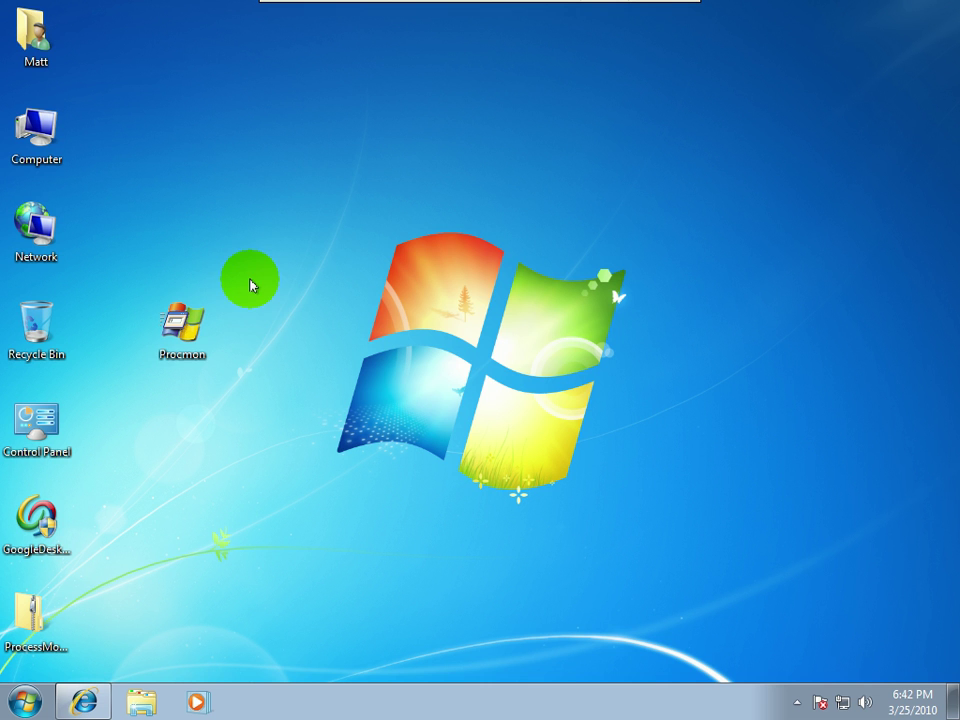
drag(188, 316, 241, 268)
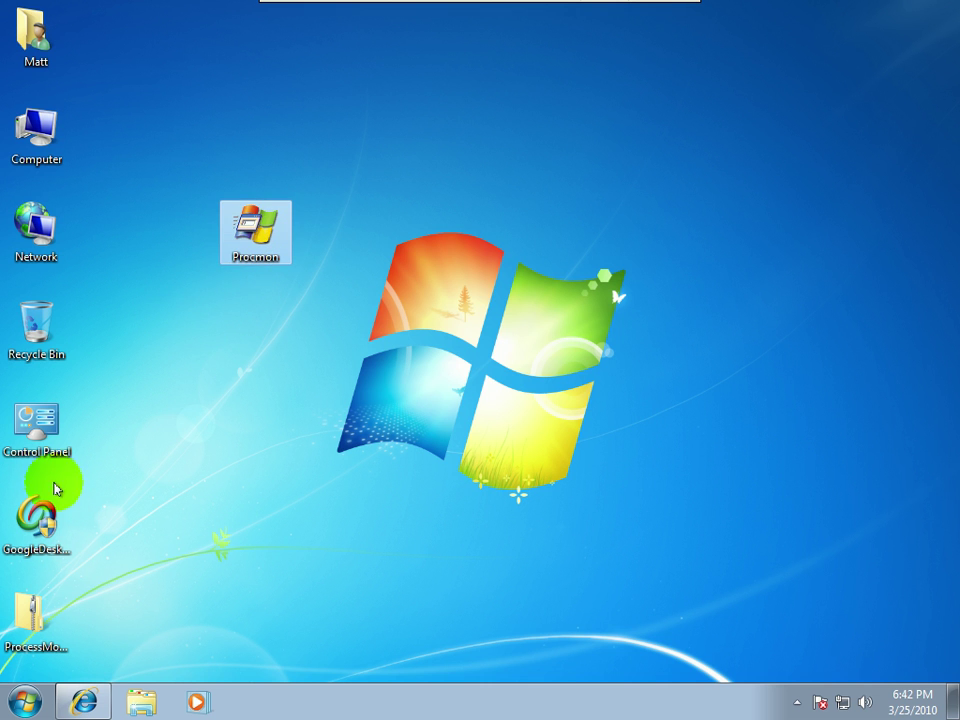
Step: Install Google Desktop from its setup file, allowing it to make changes, agreeing to the terms and keeping the default features
double_click(40, 516)
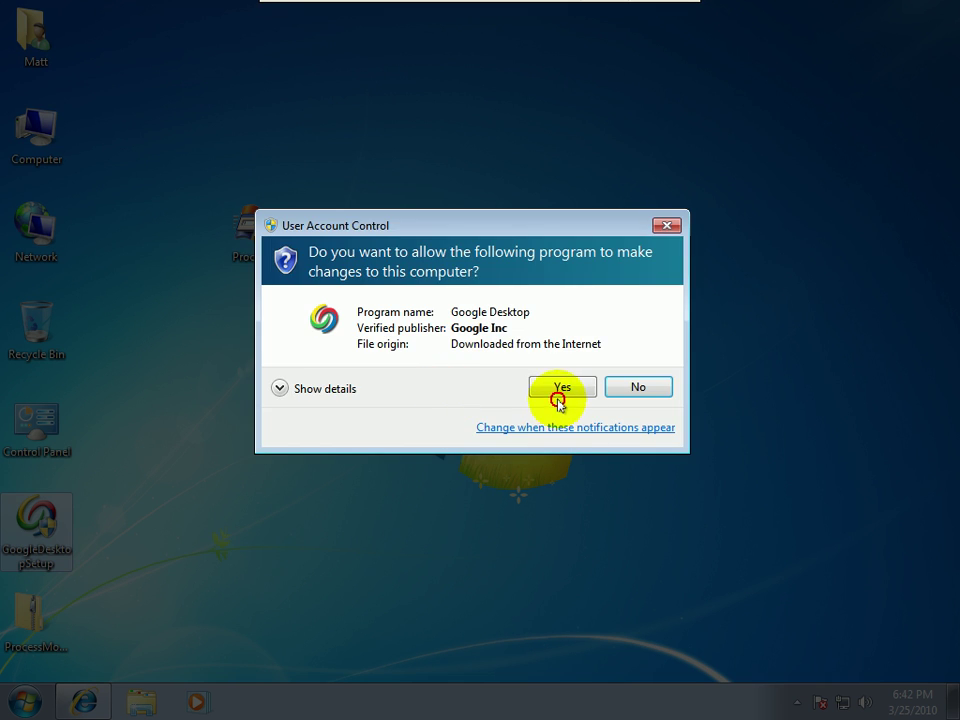
click(558, 396)
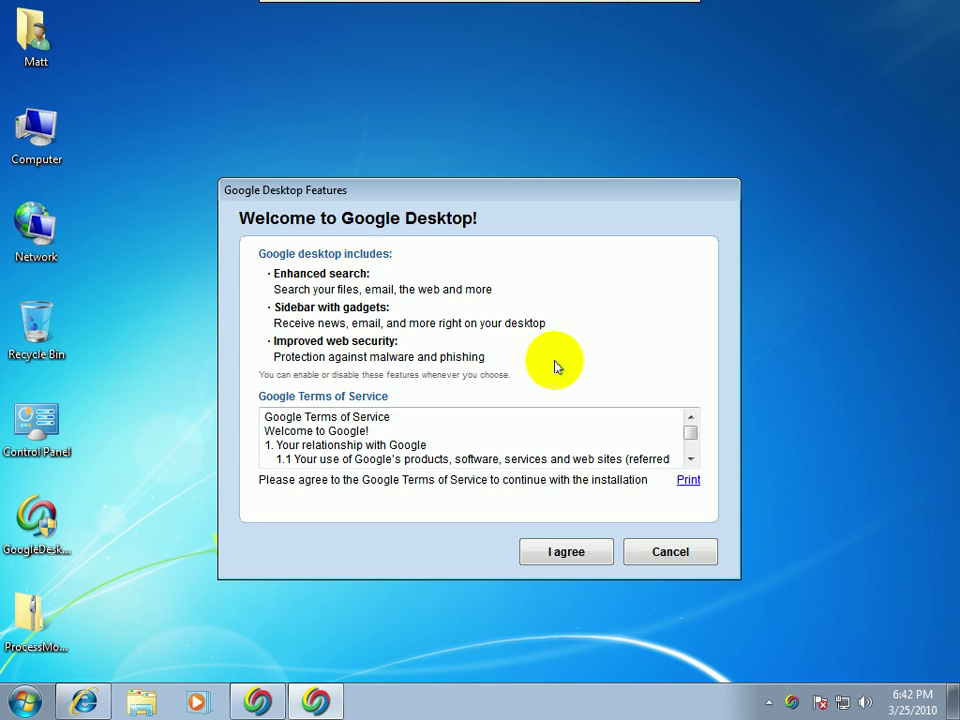
click(586, 557)
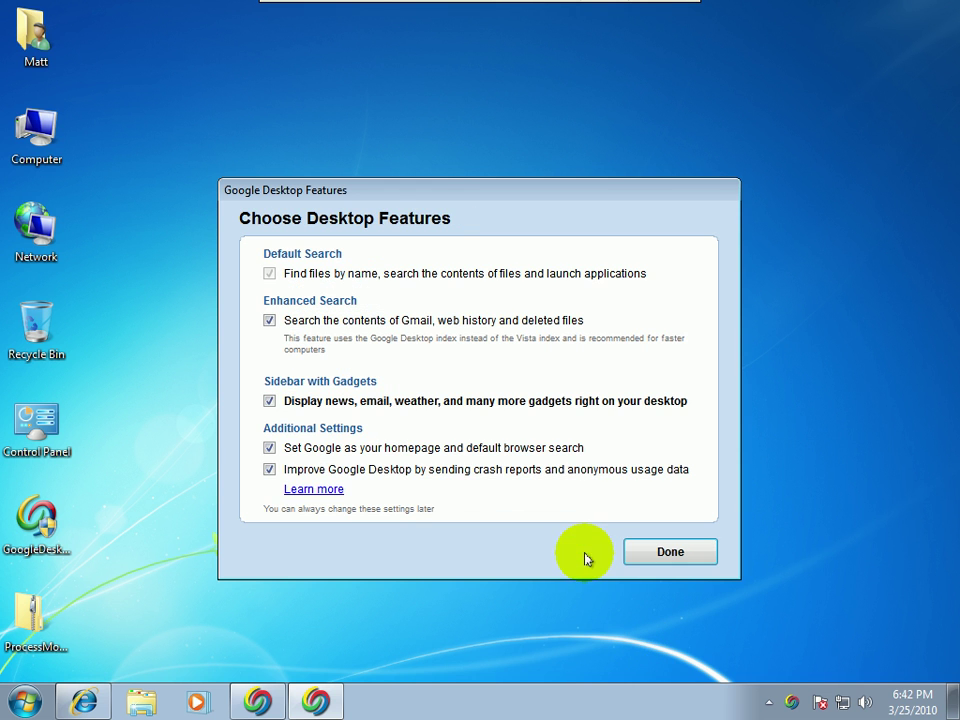
click(672, 552)
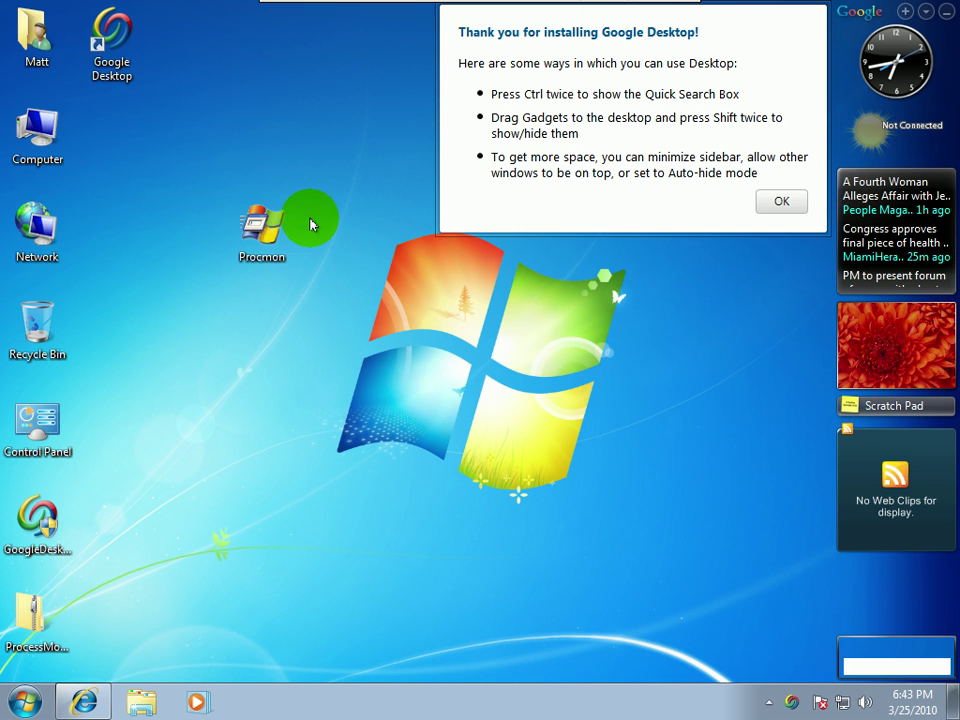
Step: Run Procmon from the desktop, agree to its license terms and allow it to make changes to the computer
click(268, 224)
click(269, 225)
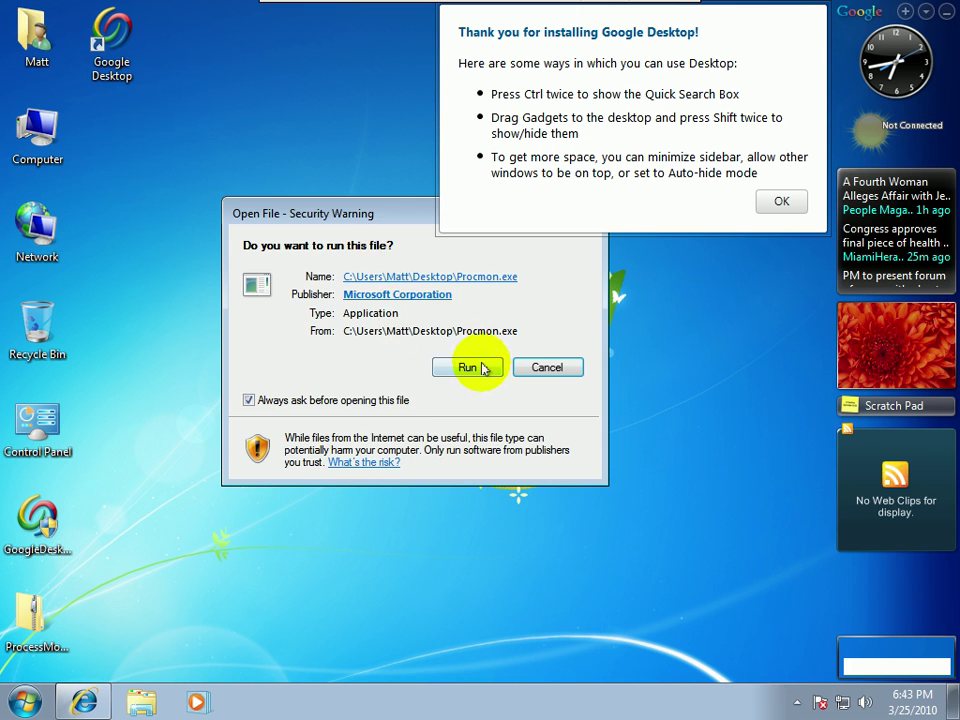
click(482, 368)
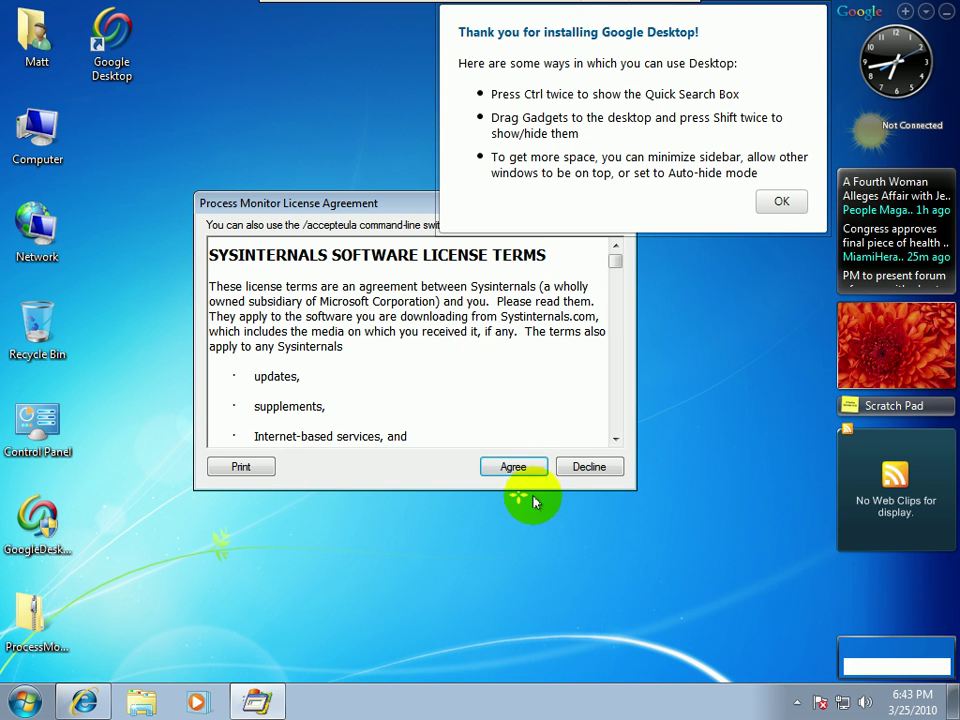
click(513, 467)
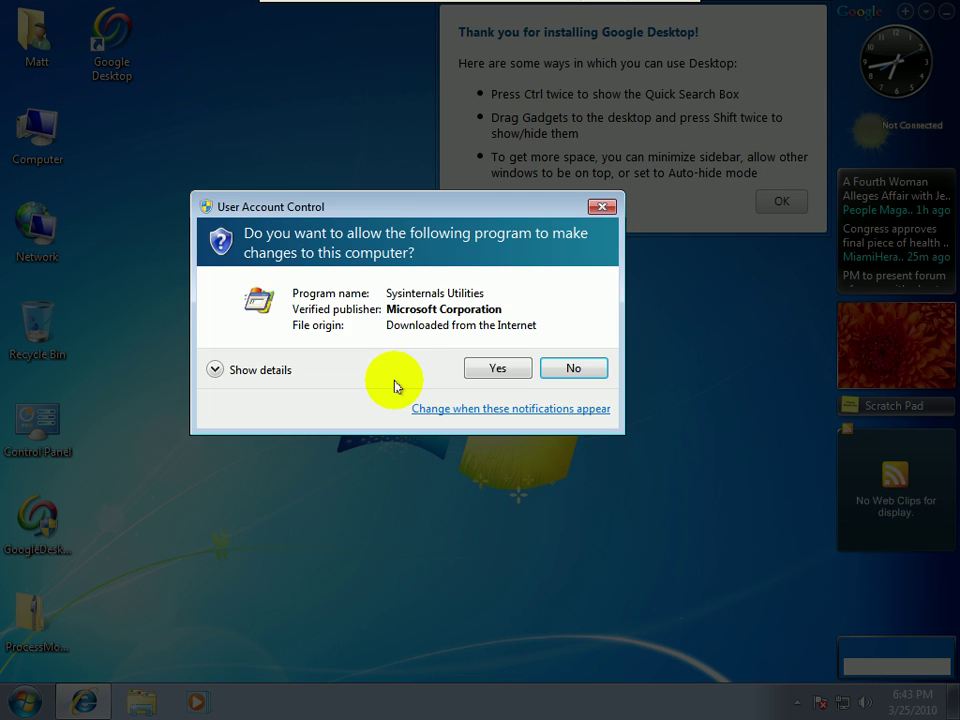
click(506, 370)
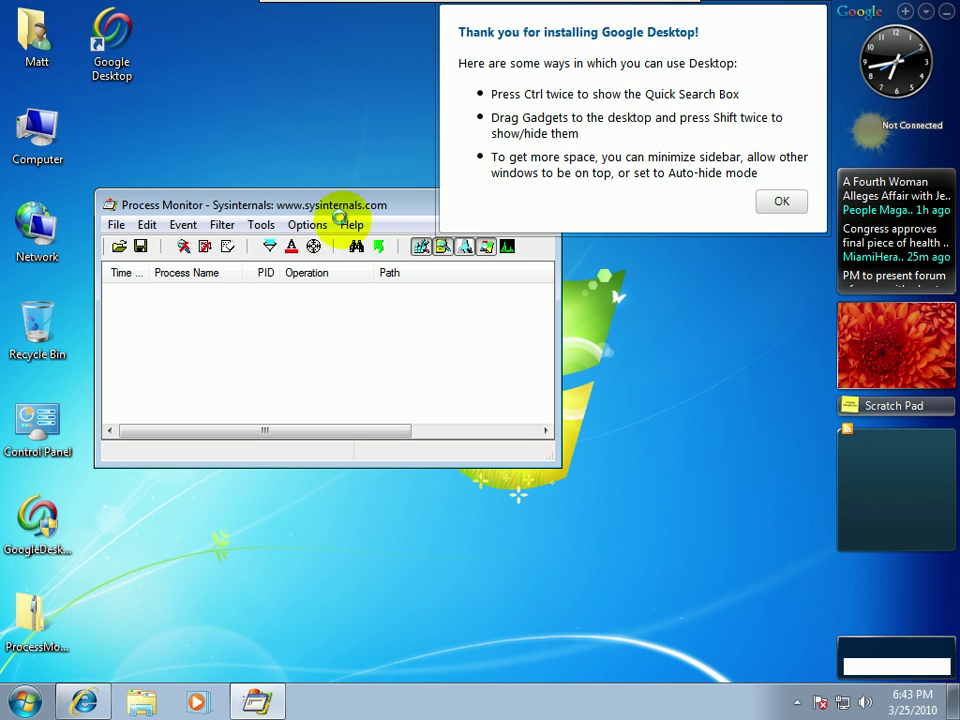
Step: Position the Process Monitor window just below the Google Desktop welcome notice and enlarge it to show the Result and Detail columns
double_click(392, 207)
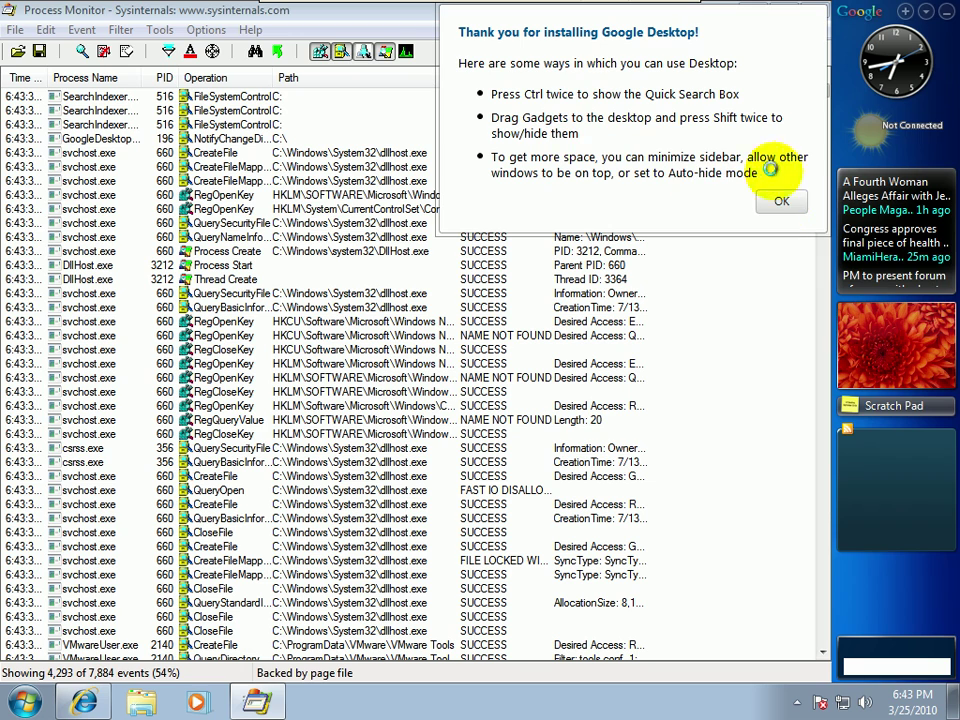
click(162, 8)
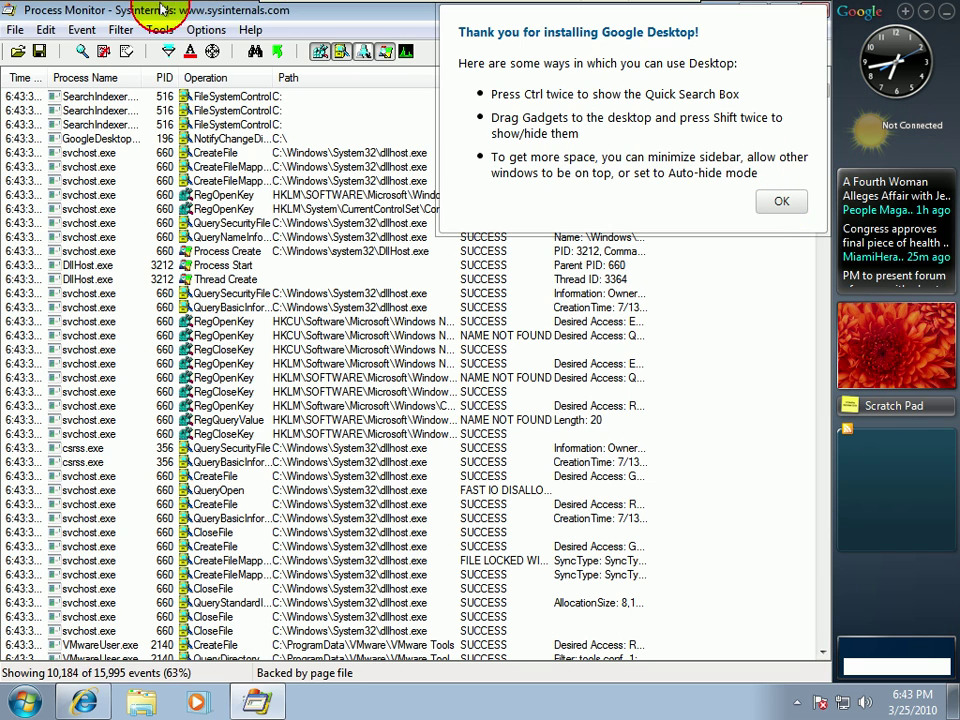
double_click(162, 8)
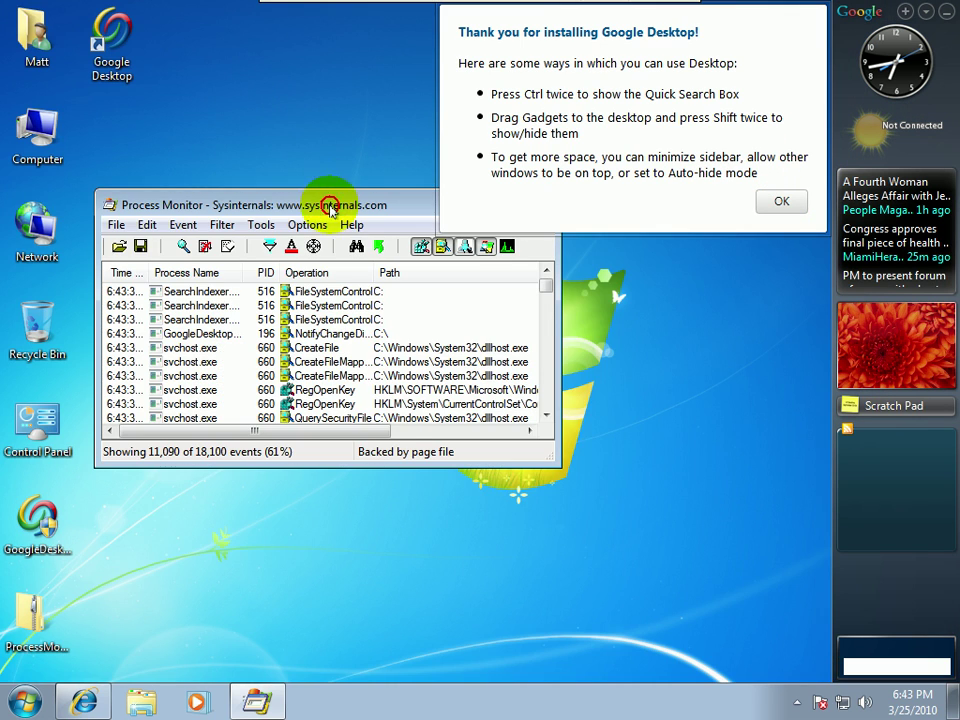
drag(330, 205, 410, 296)
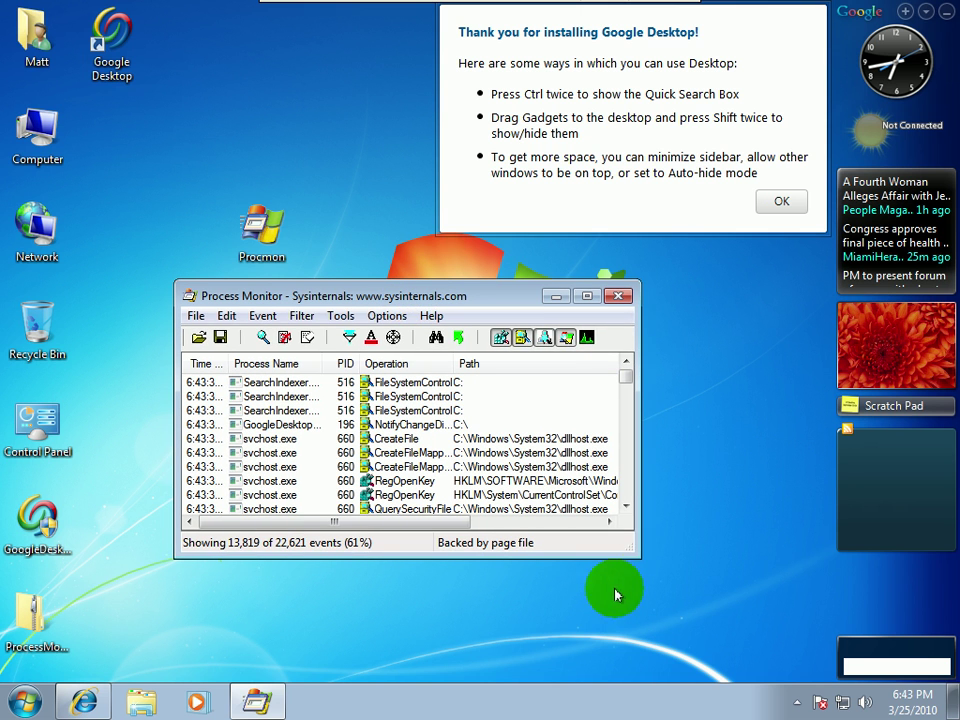
drag(626, 553, 830, 657)
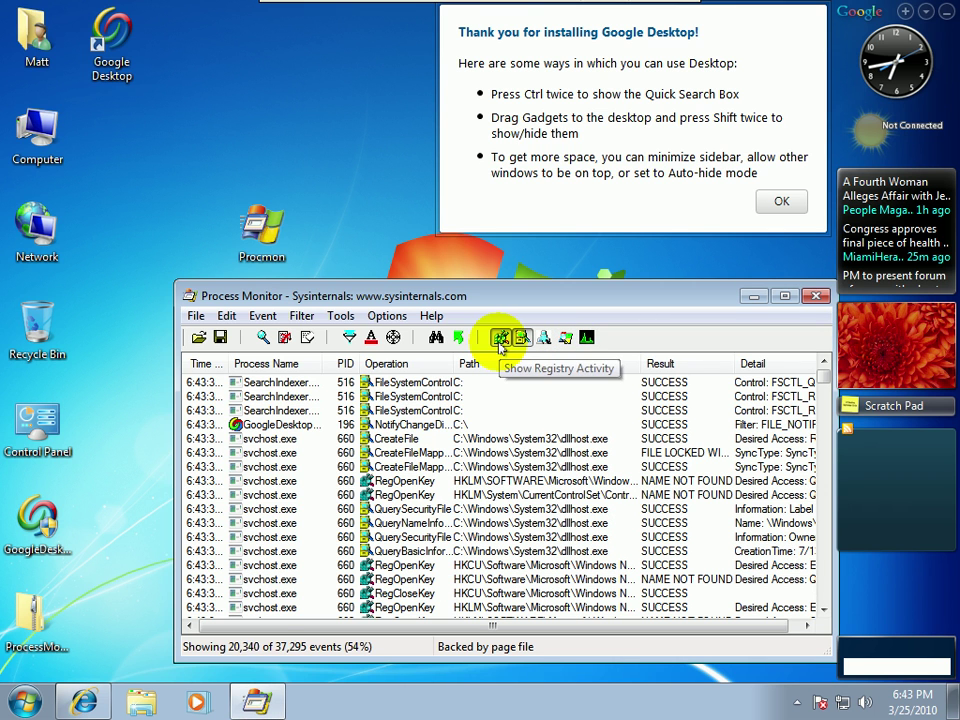
Step: Hide registry activity in Process Monitor and follow the newest events with Auto Scroll in a maximized window
click(499, 340)
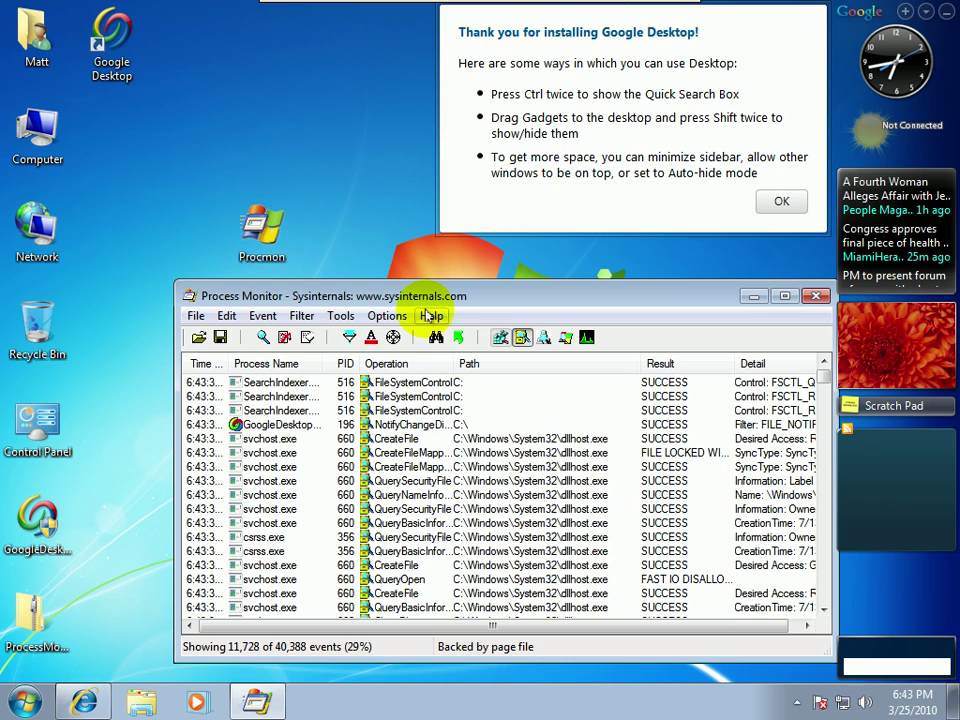
click(230, 316)
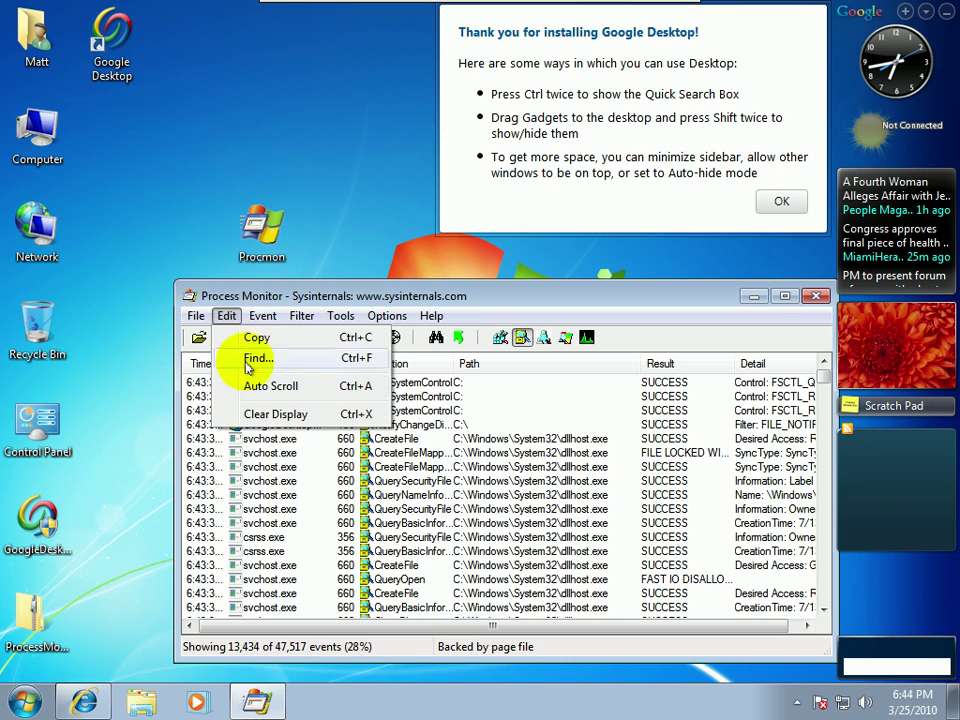
click(252, 390)
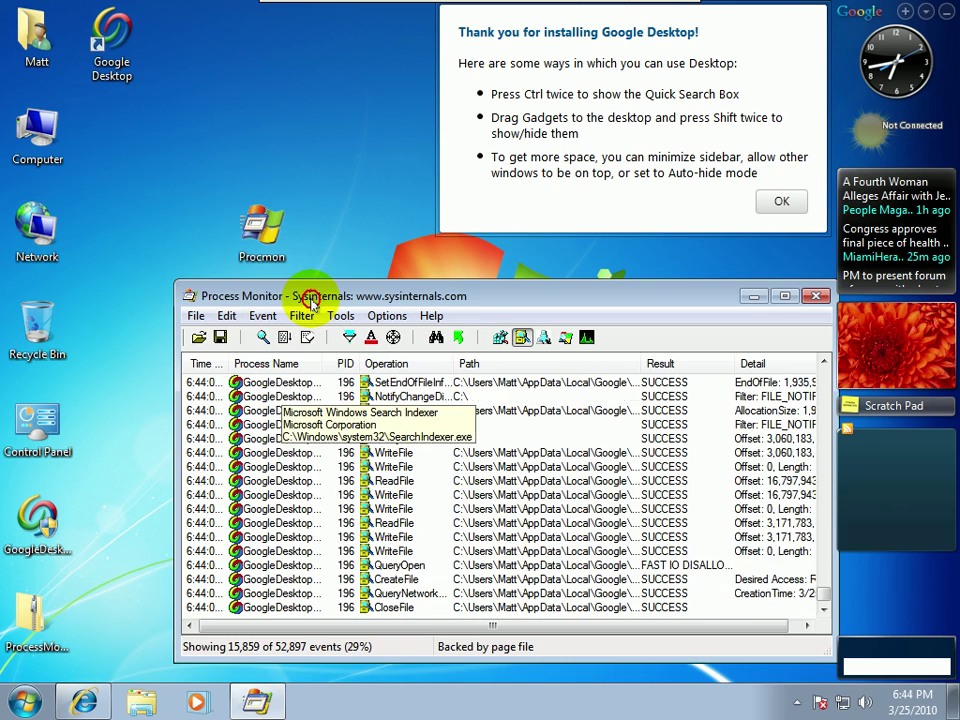
double_click(305, 296)
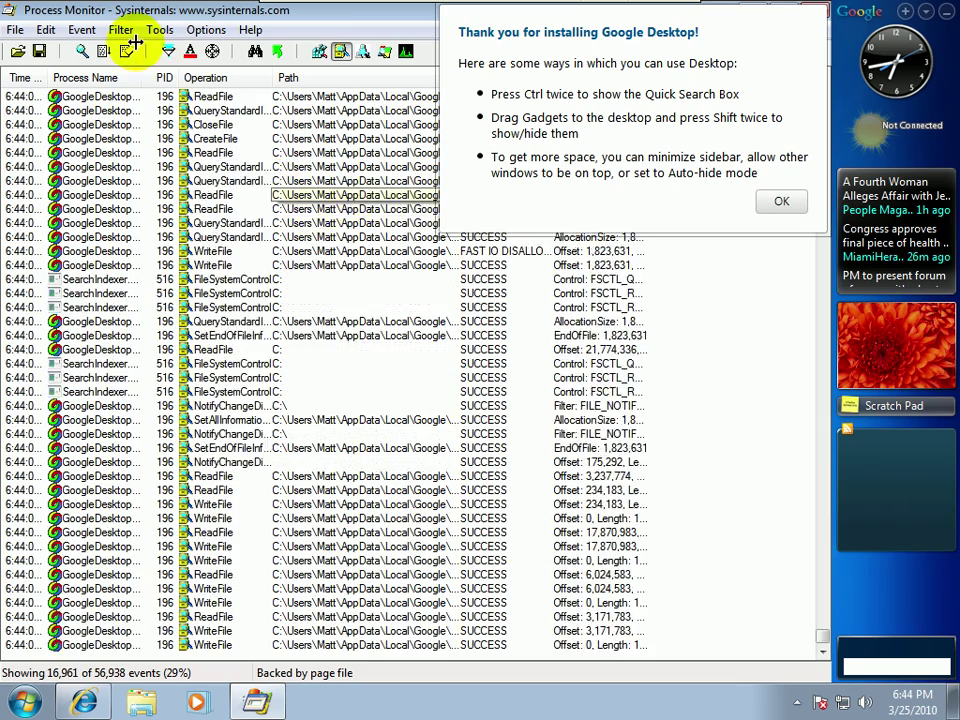
click(45, 31)
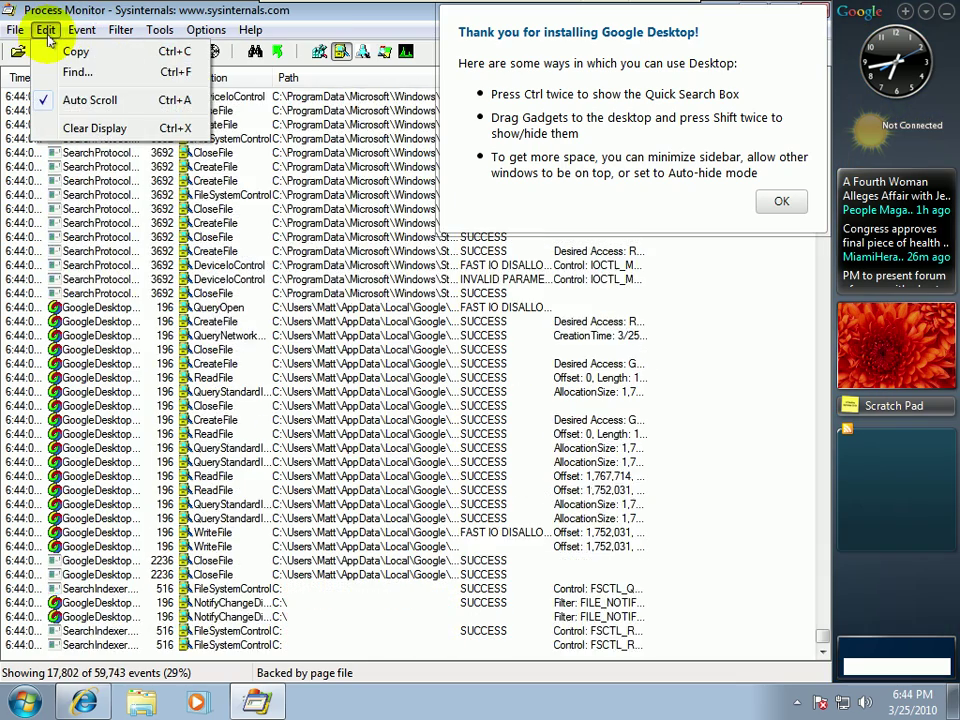
click(79, 31)
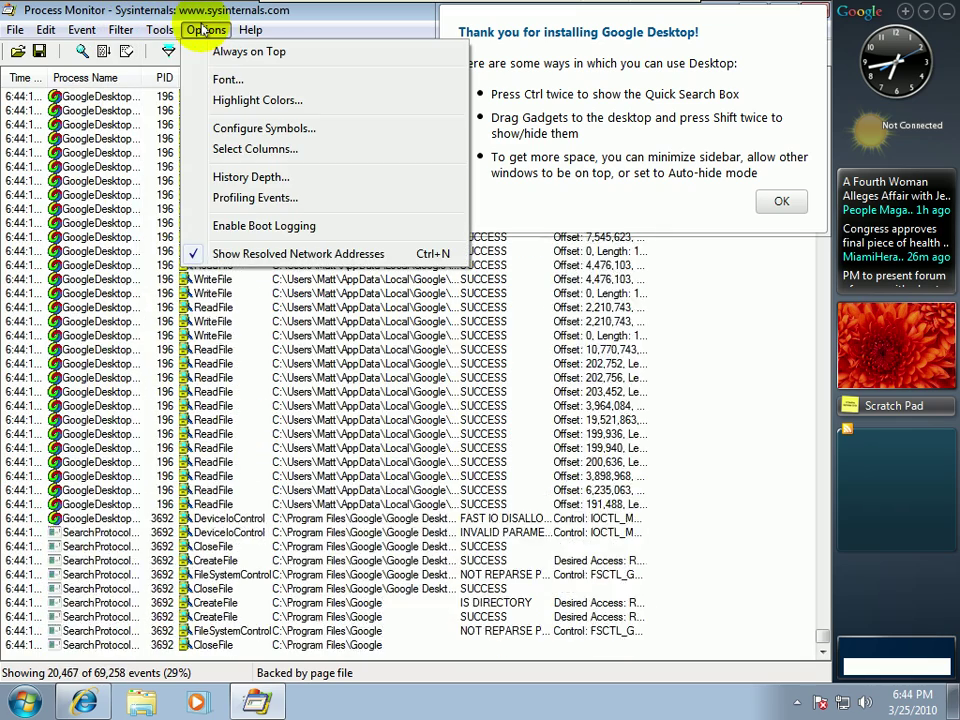
click(201, 50)
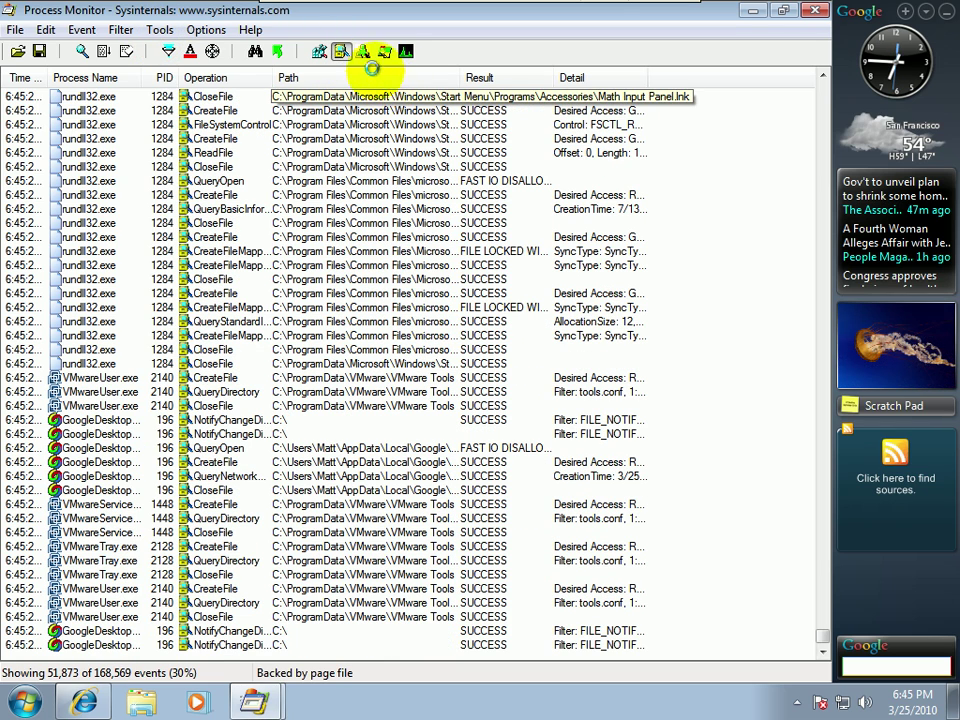
Step: Hide the file system events to view registry activity, followed by network activity on its own
click(342, 52)
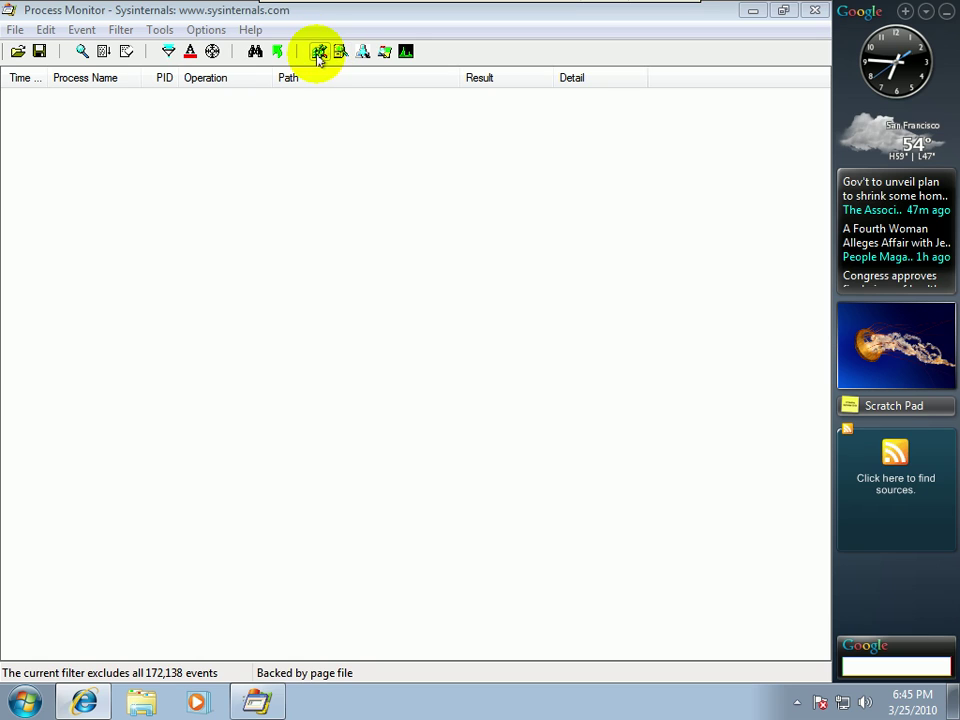
click(318, 55)
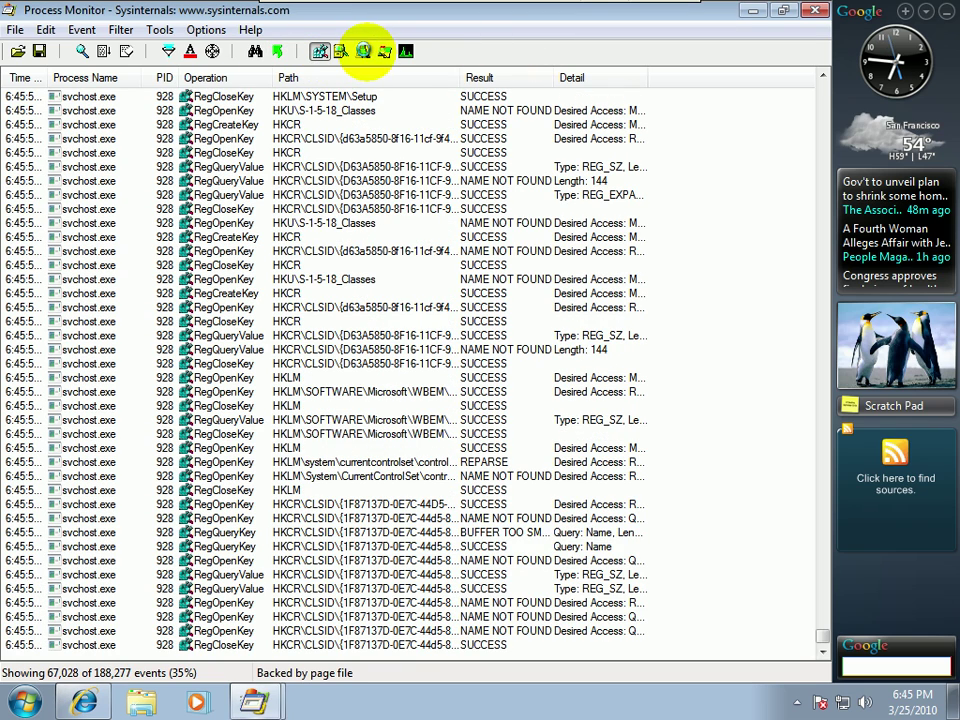
click(363, 51)
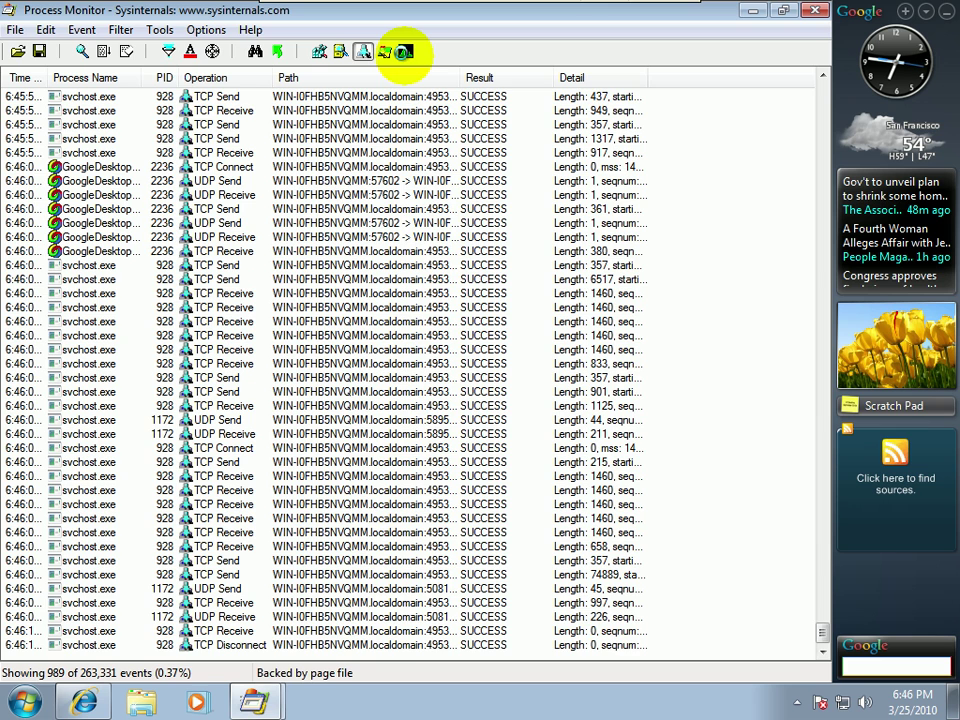
Step: Check the profiling events display and return the event list to file system activity only
click(404, 52)
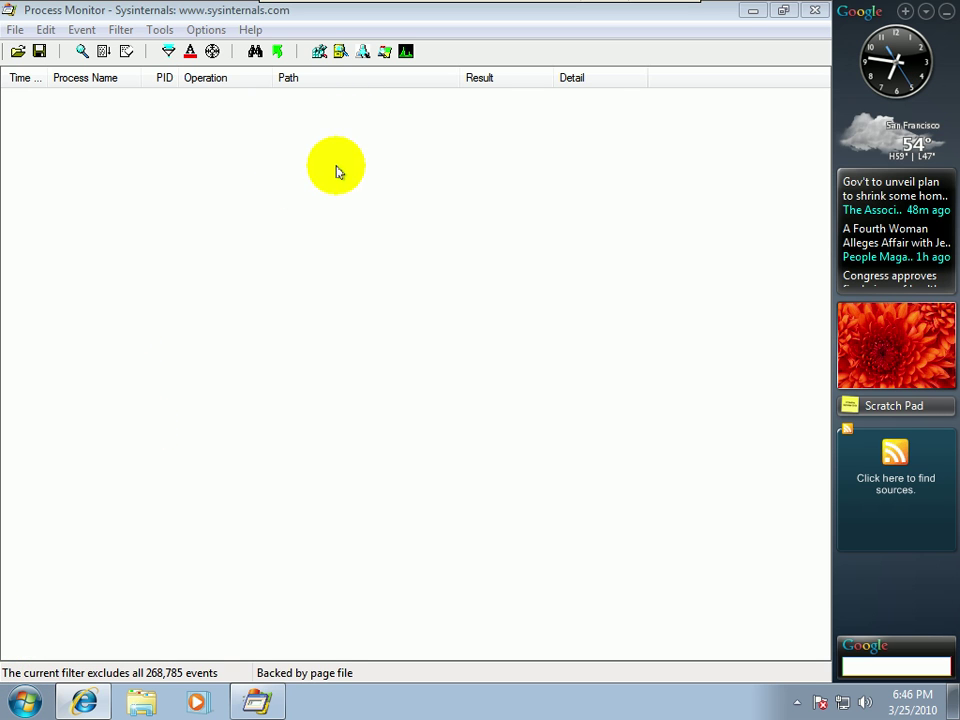
click(341, 51)
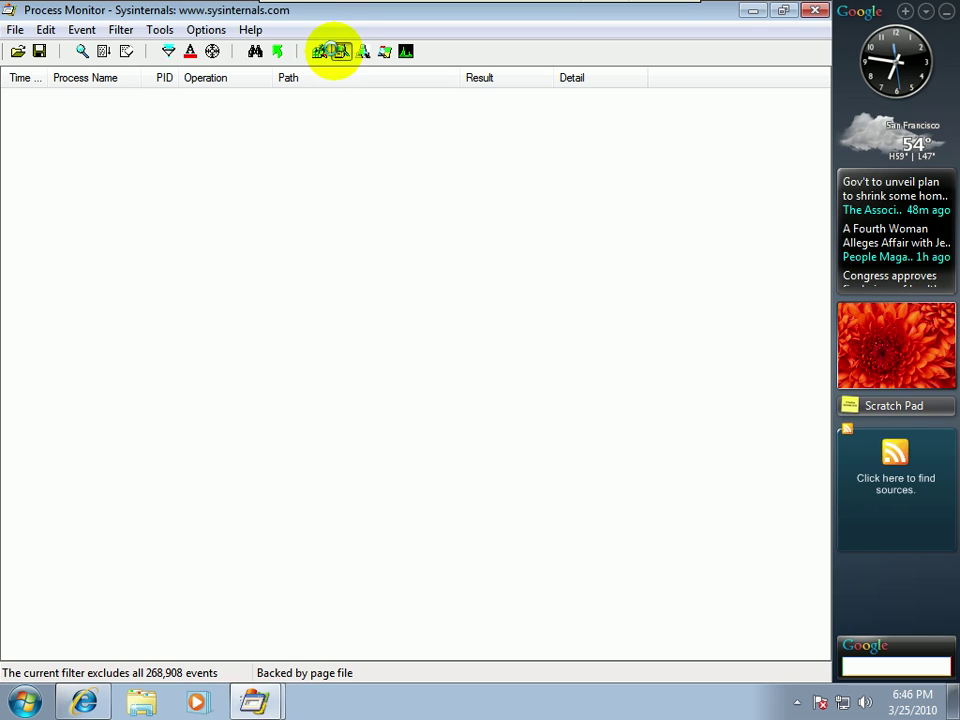
click(338, 52)
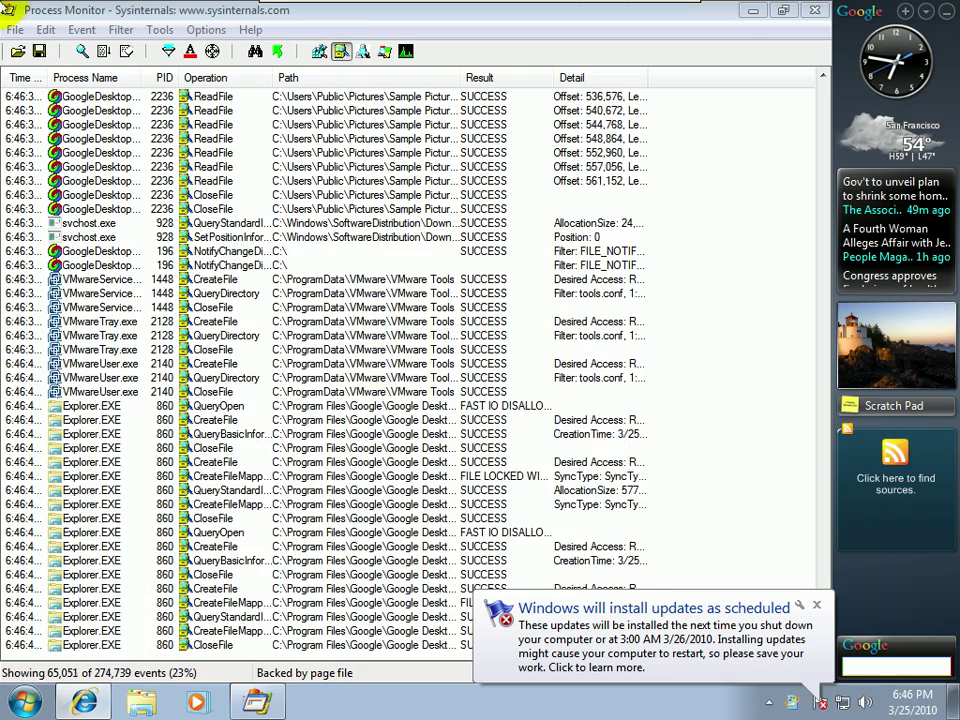
Step: Turn off Auto Scroll for the event list
click(46, 30)
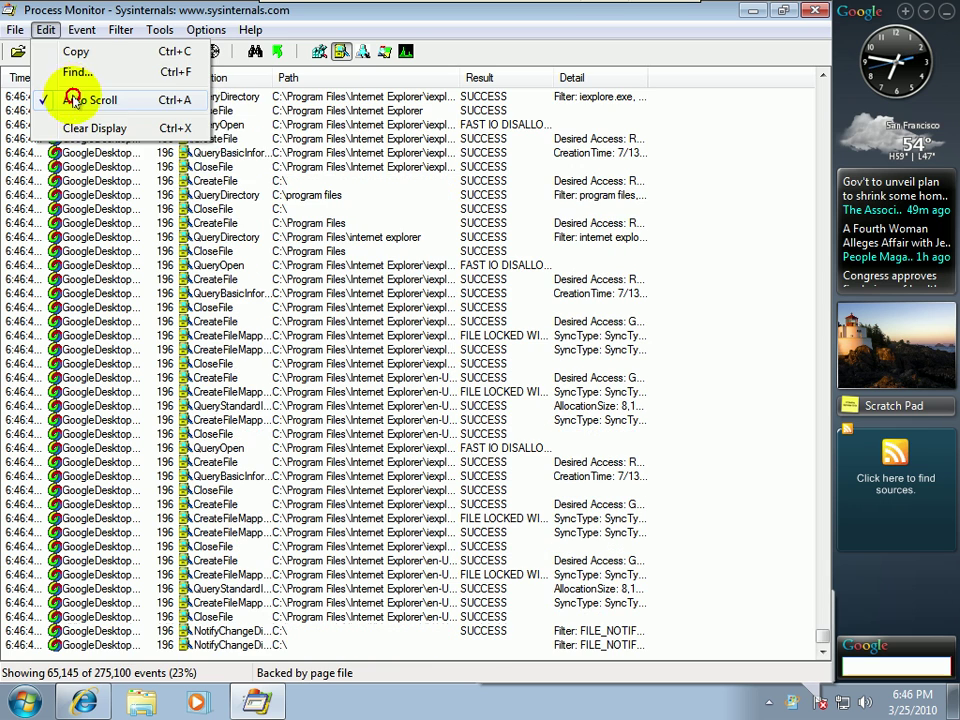
click(78, 99)
Step: Examine the event scope, format and path options for saving the captured events to a file, without saving
click(17, 30)
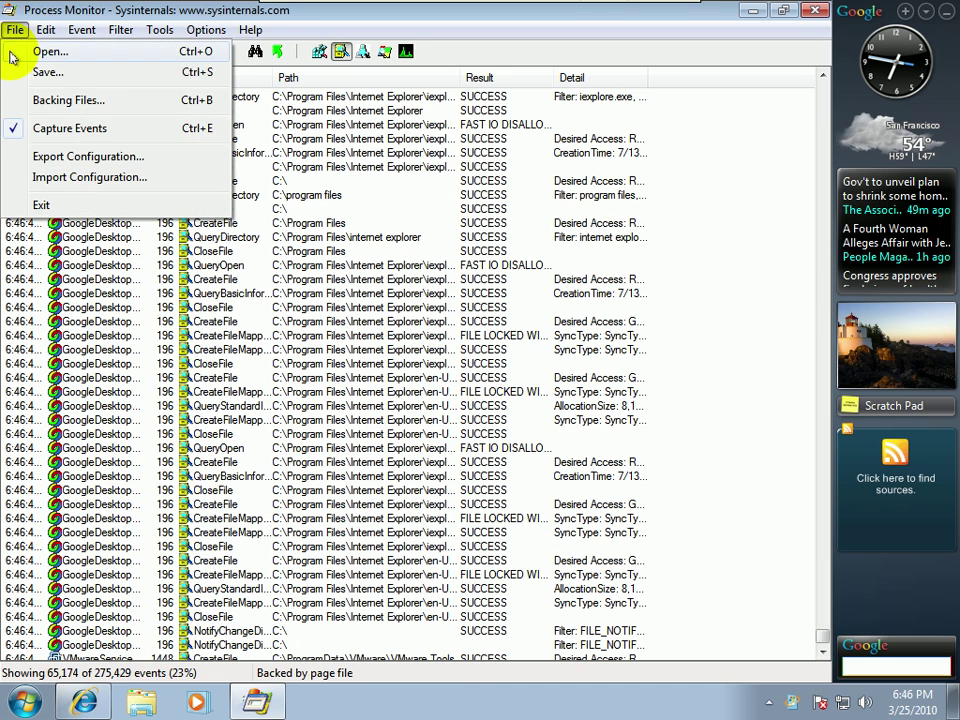
click(20, 72)
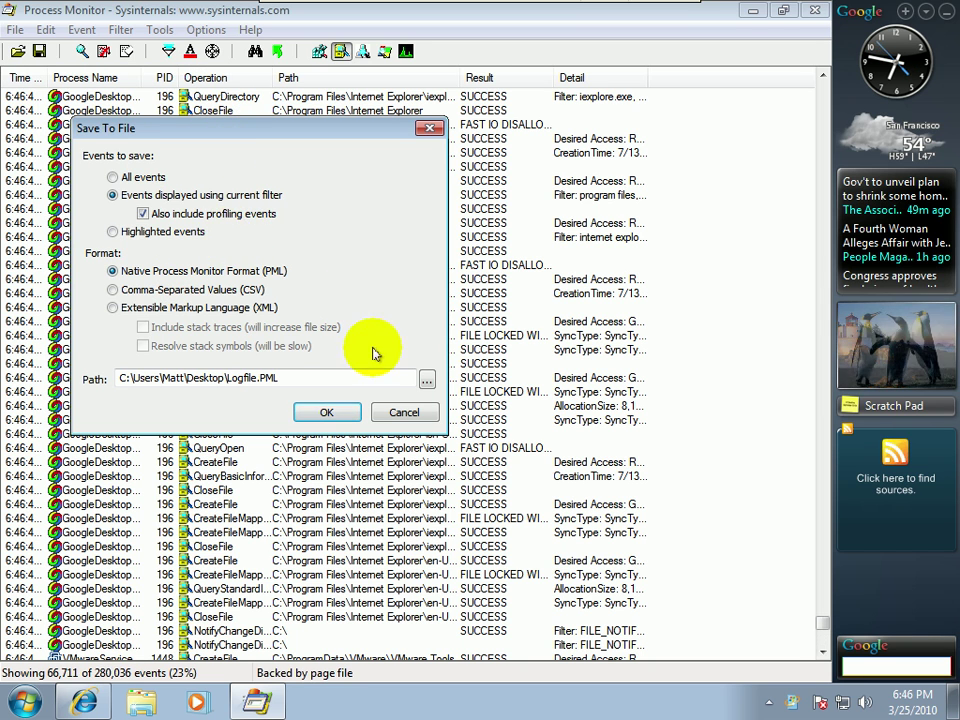
click(412, 412)
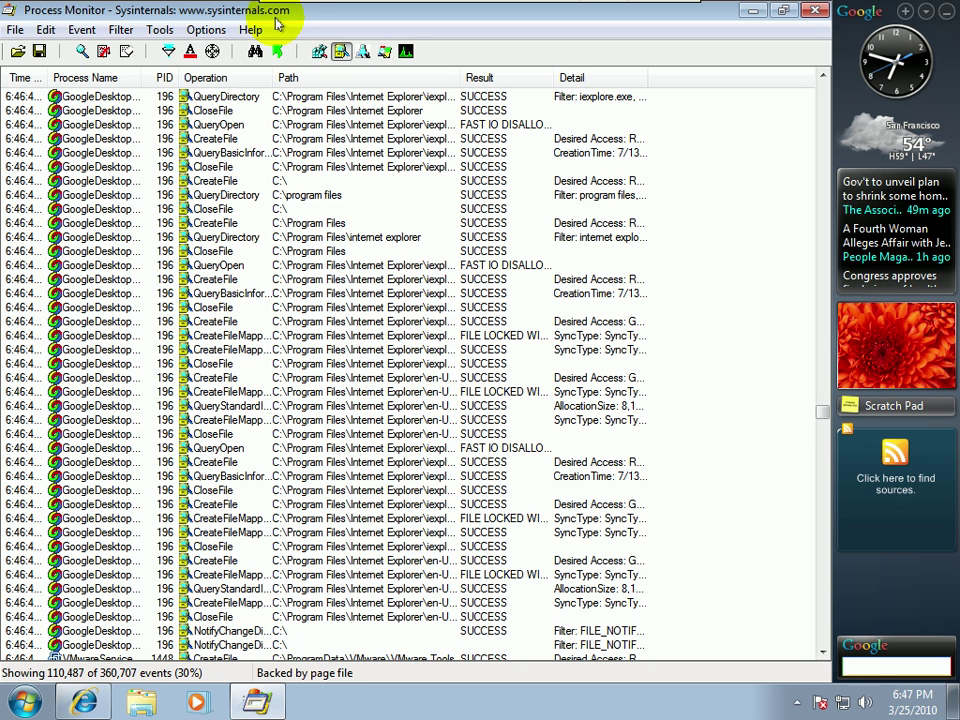
Step: Take the Windows 7 virtual machine out of full screen so it runs in a VMware Workstation window
mouse_move(386, 4)
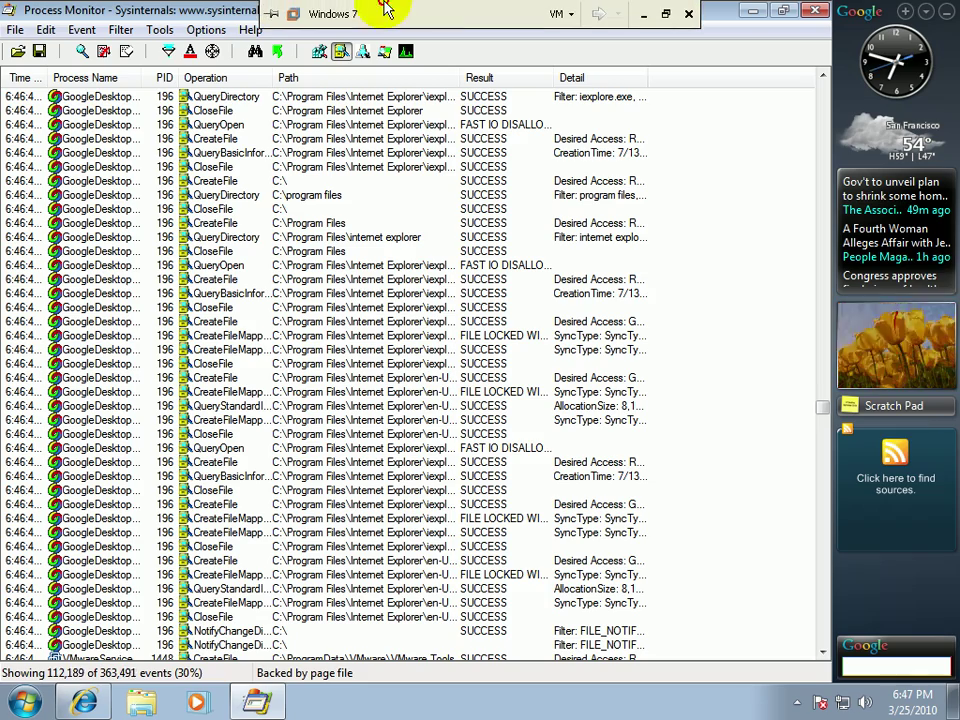
click(665, 14)
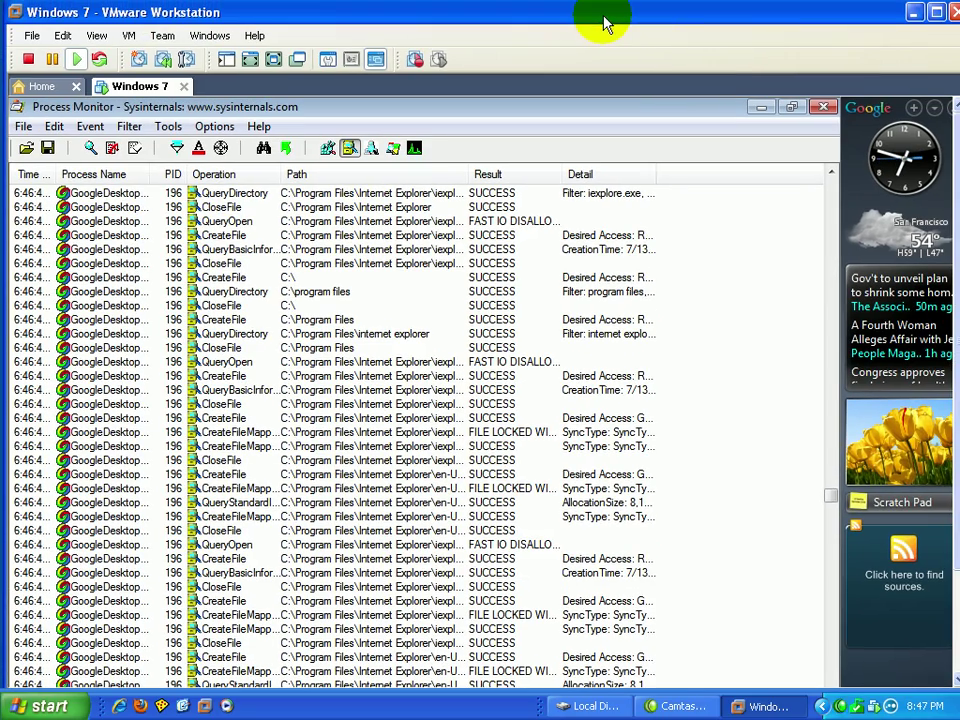